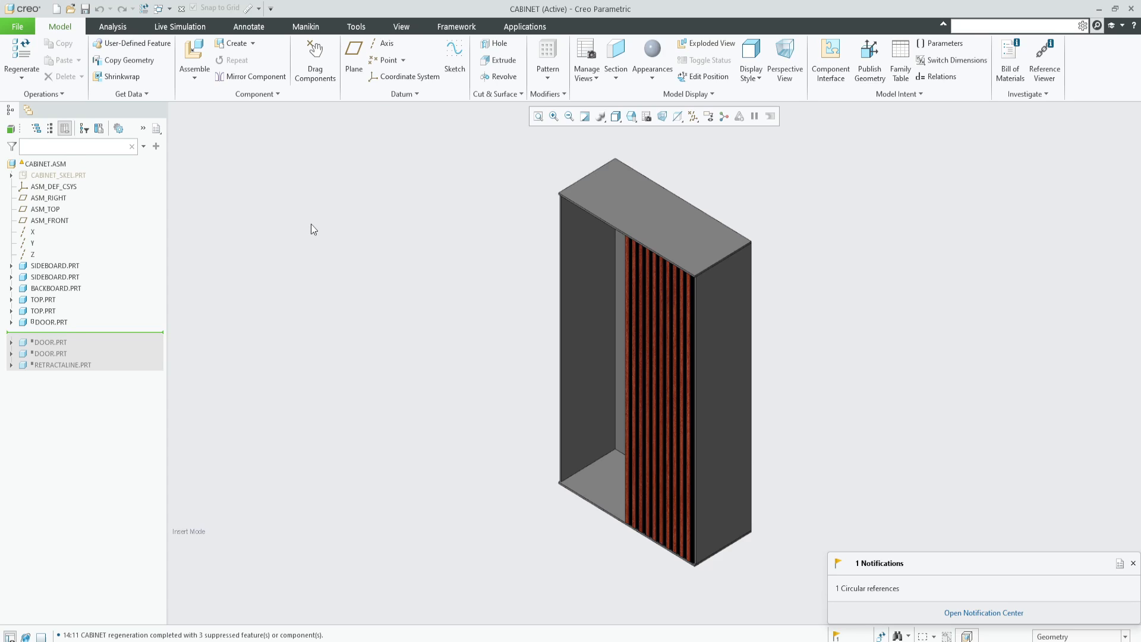
- Browse the cabinet parts, then expand DOOR.PRT and its Extrude 1 to reveal Section 1
click(54, 266)
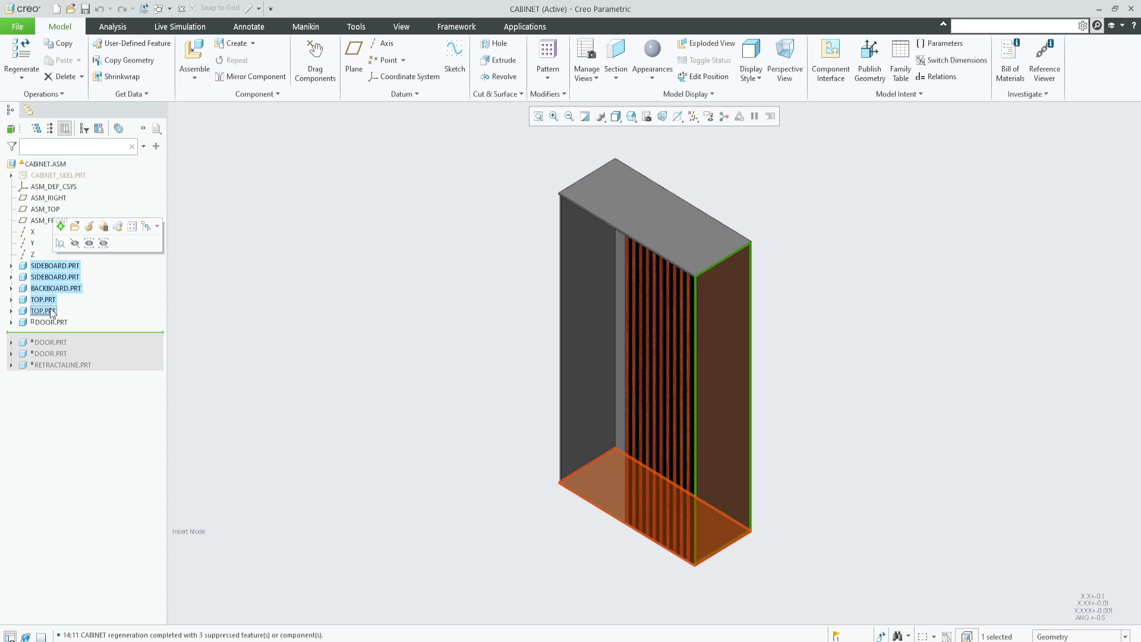
shift+click(51, 308)
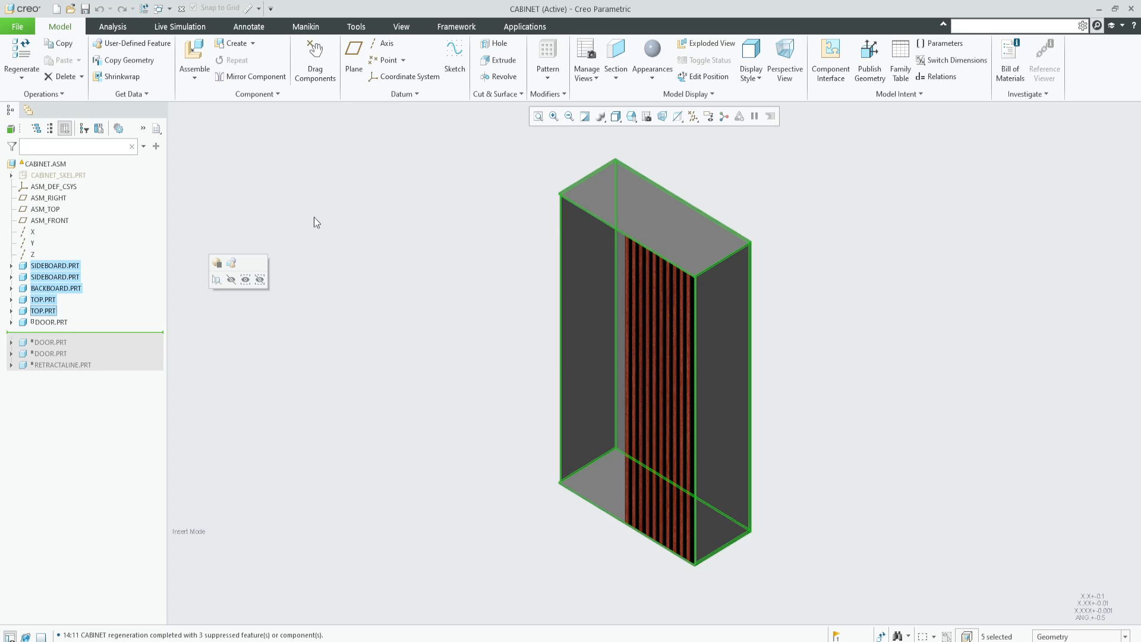
click(62, 322)
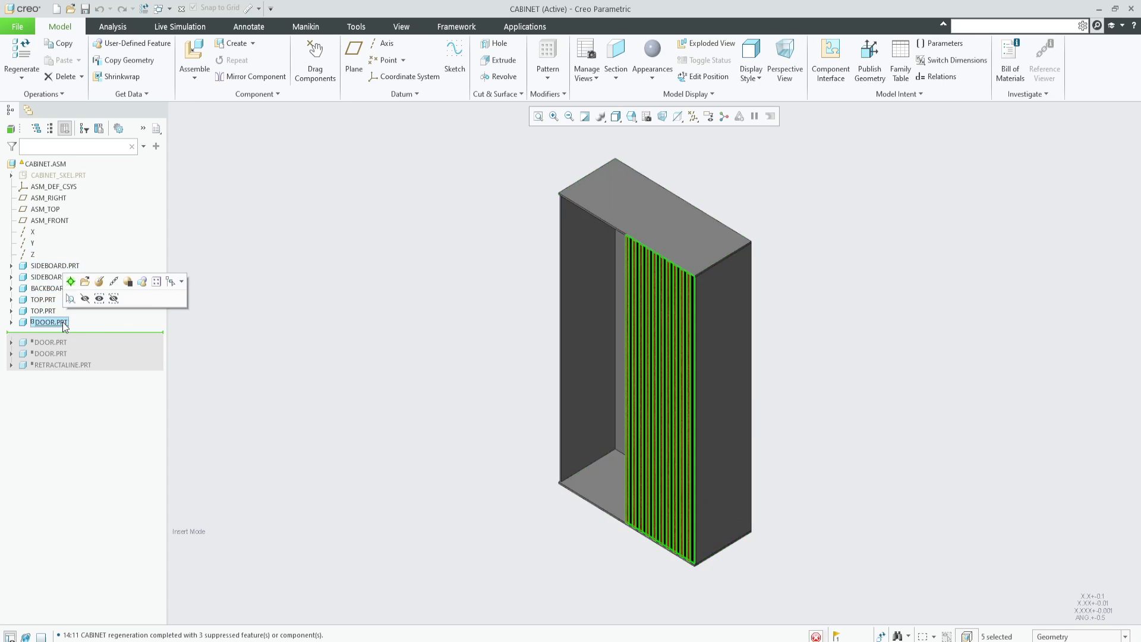
click(343, 217)
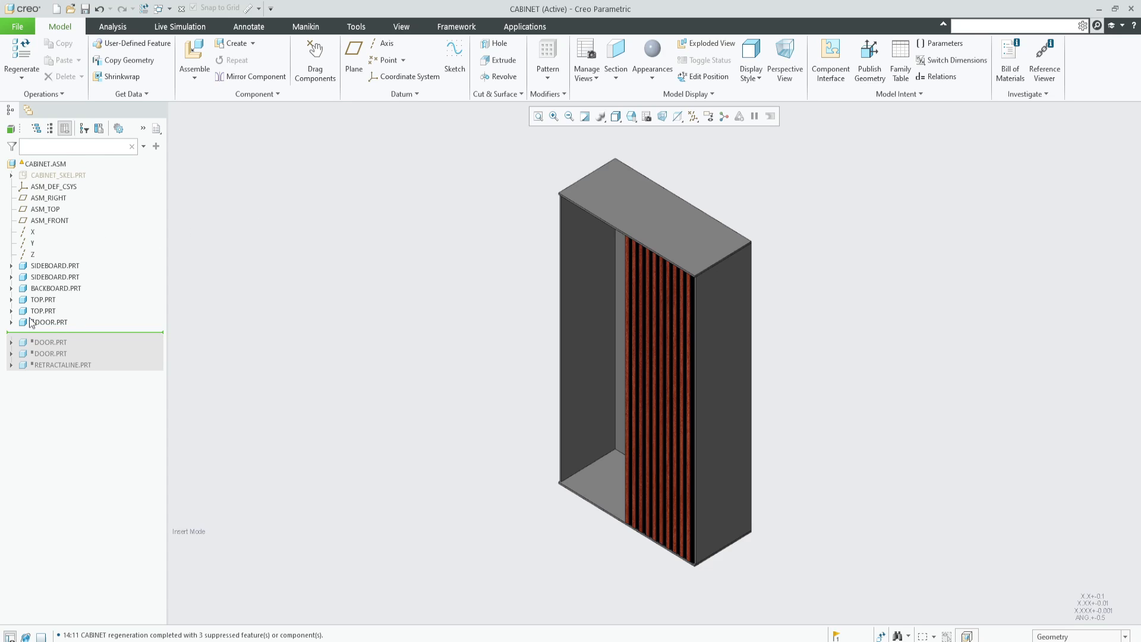
click(11, 322)
click(23, 435)
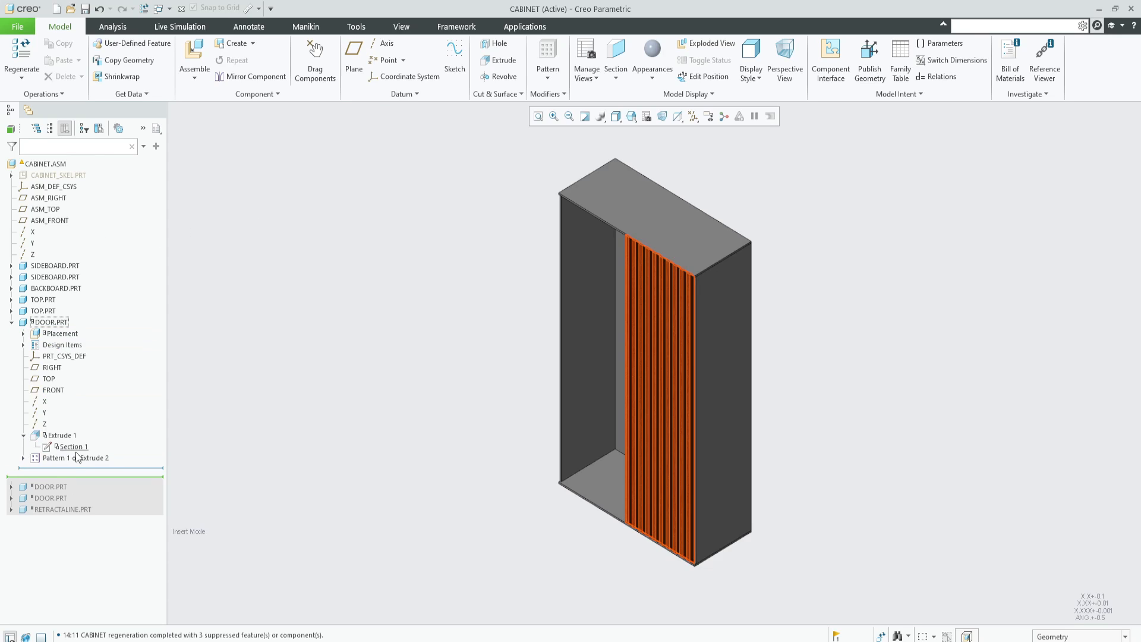
- Edit Section 1 of the door extrusion and check its horizontal line and corner references
click(71, 446)
click(94, 408)
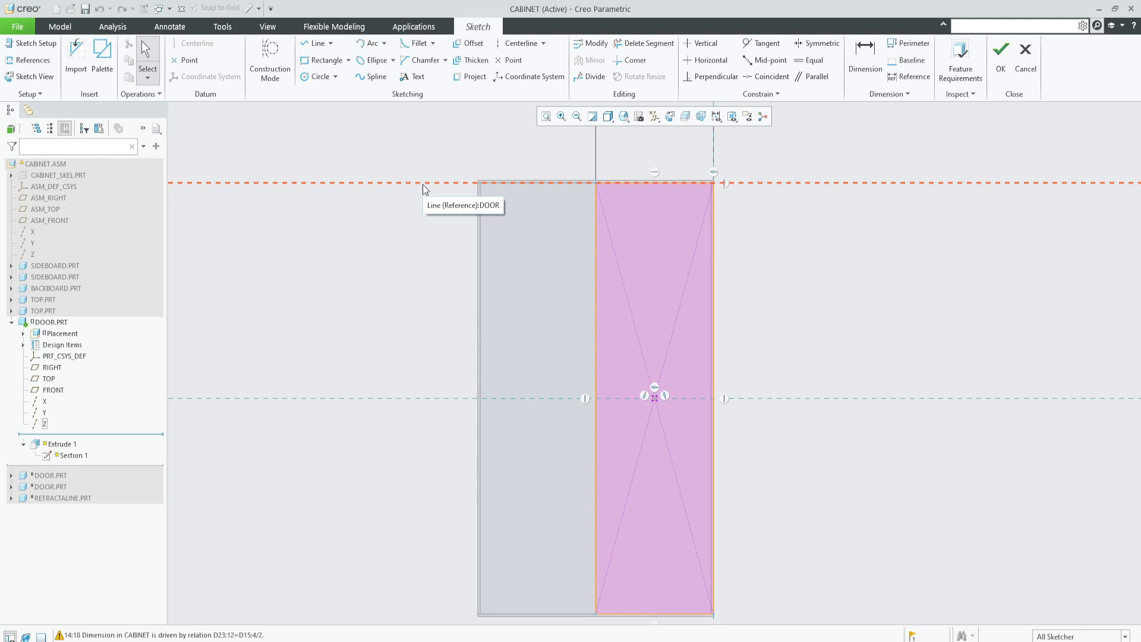
click(423, 184)
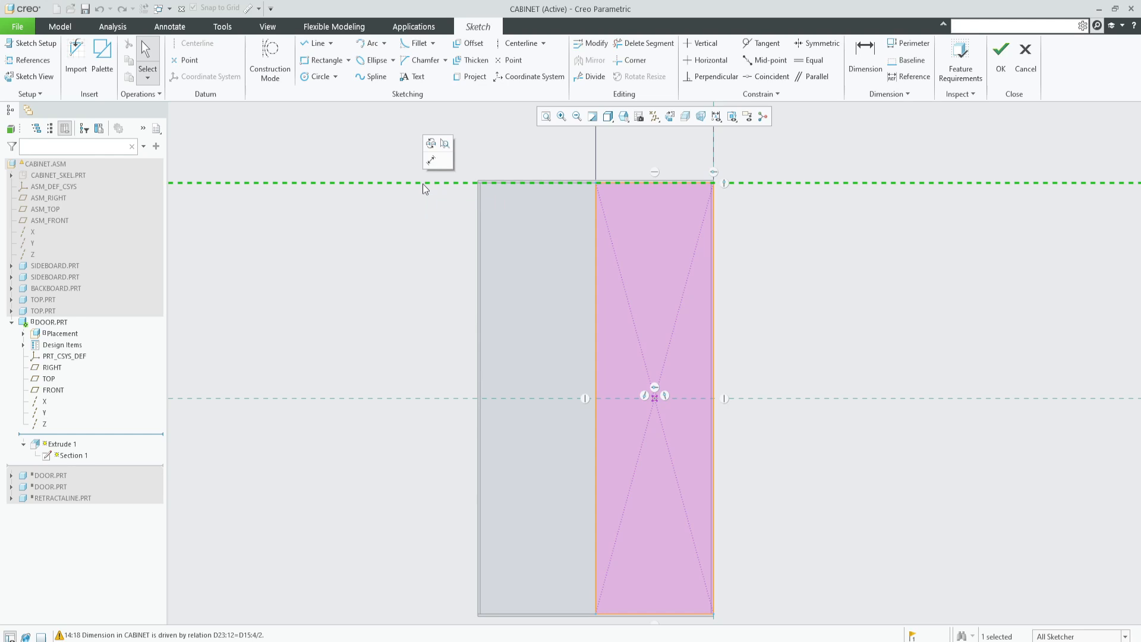
scroll(709, 301, up, 3)
scroll(716, 254, down, 2)
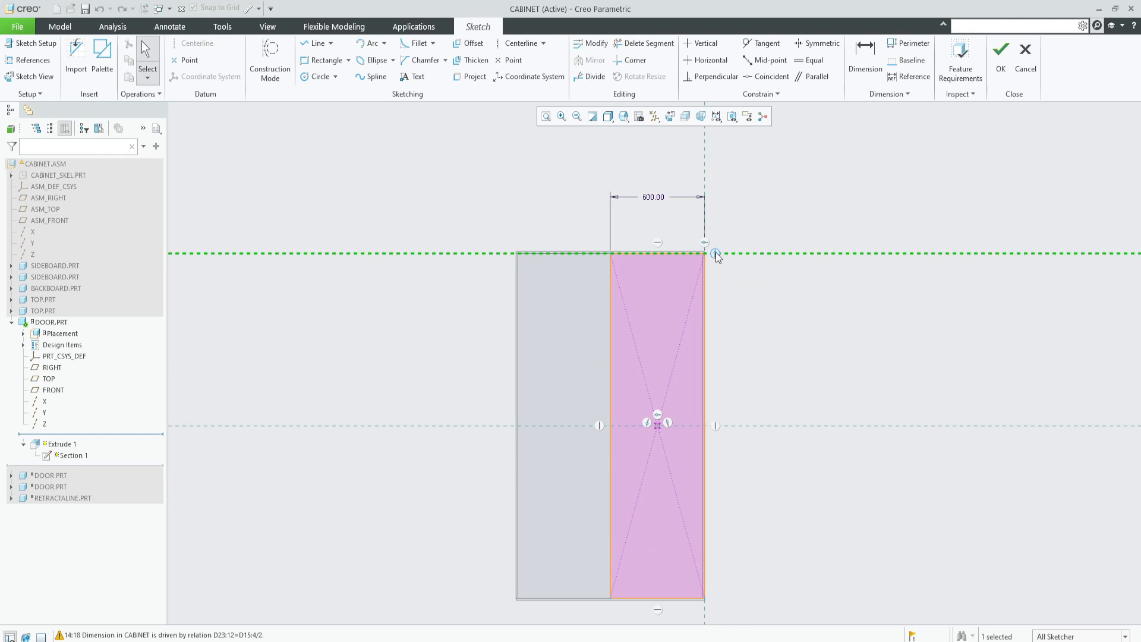
click(715, 254)
click(745, 303)
- Finish the door sketch, then redefine DOOR.PRT's pin placement and confirm it
click(1002, 72)
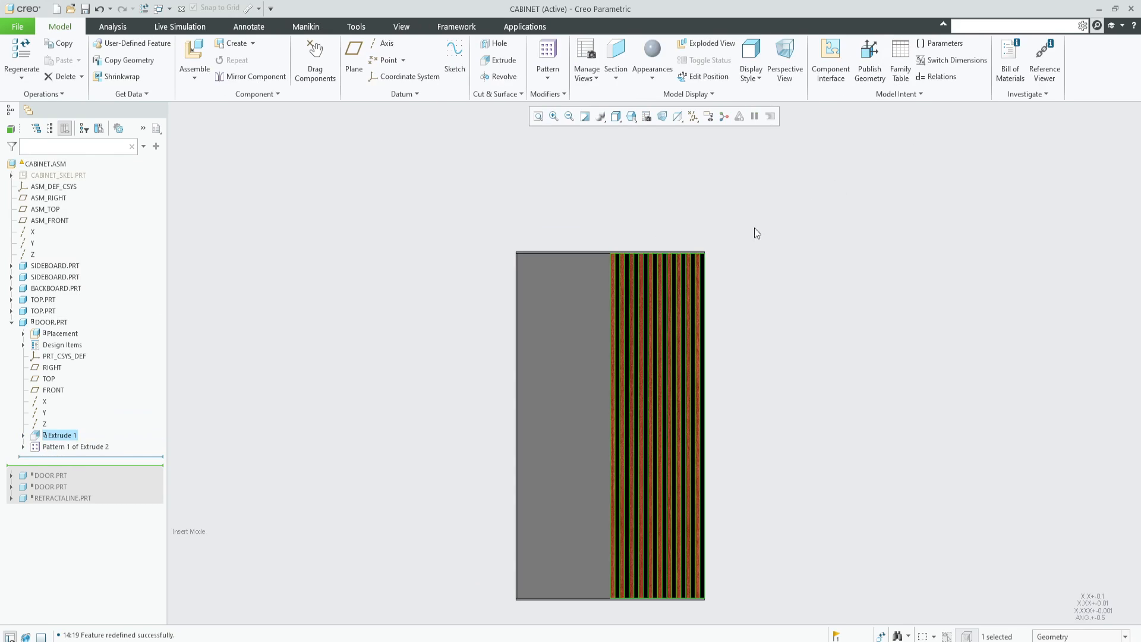
middle_drag(547, 241, 500, 258)
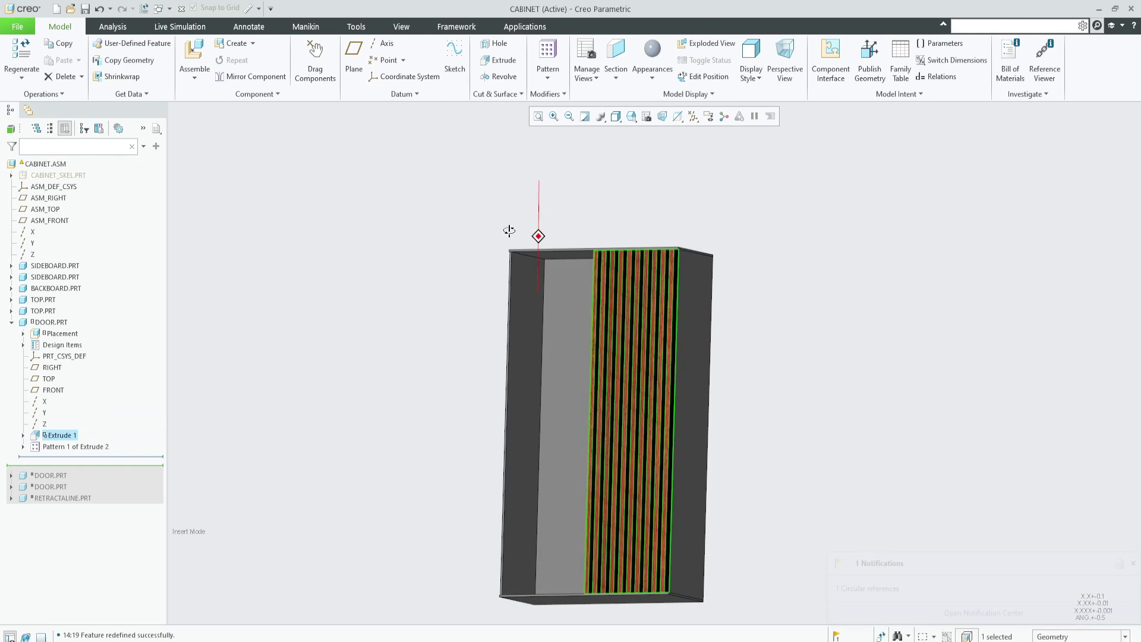
click(392, 264)
scroll(425, 313, down, 2)
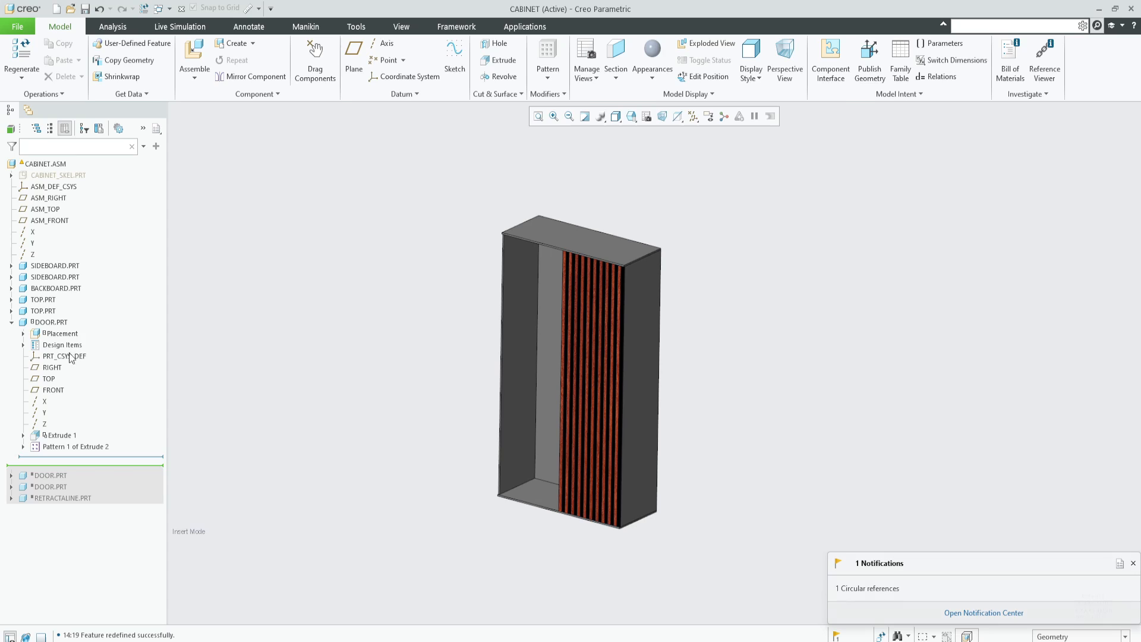
click(49, 323)
click(85, 290)
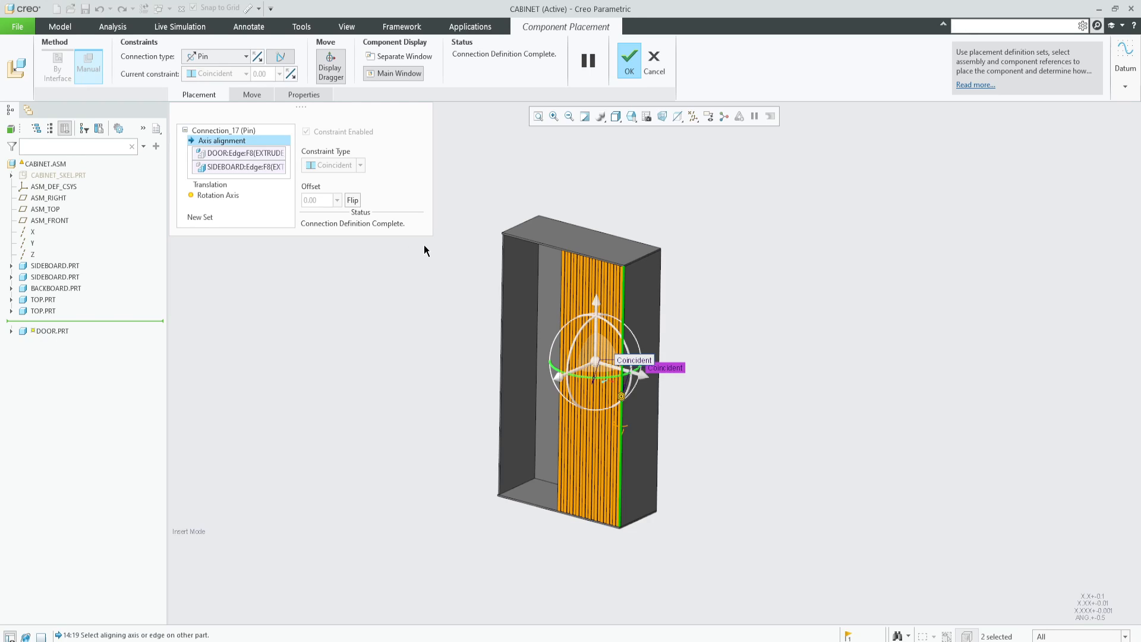
click(630, 62)
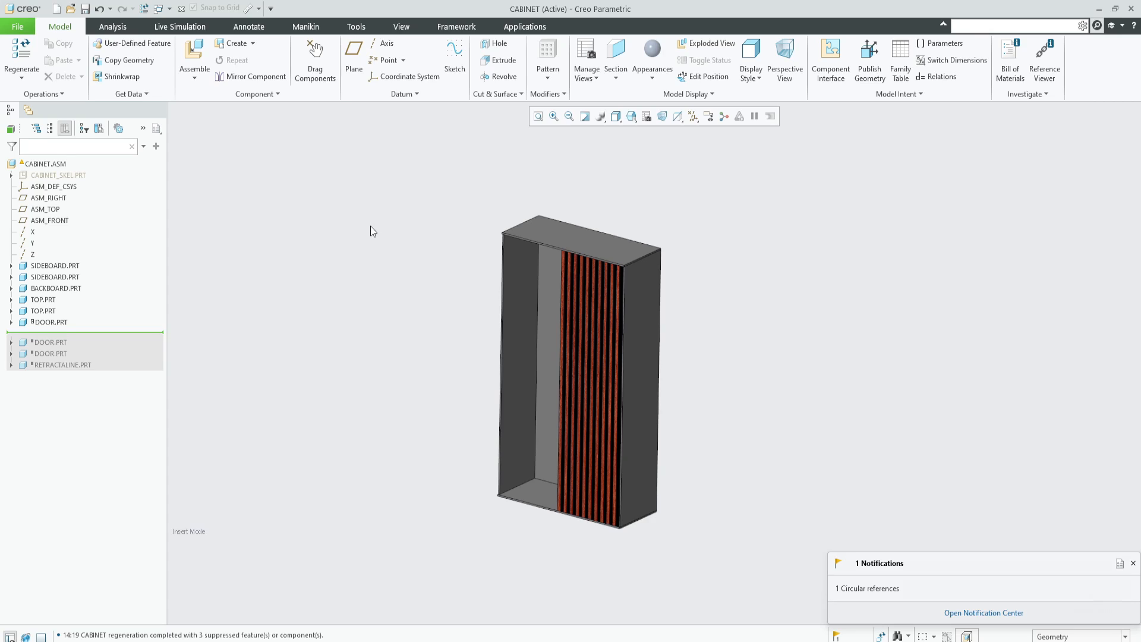
- Switch the active window to the ASM0001.ASM assembly
click(160, 9)
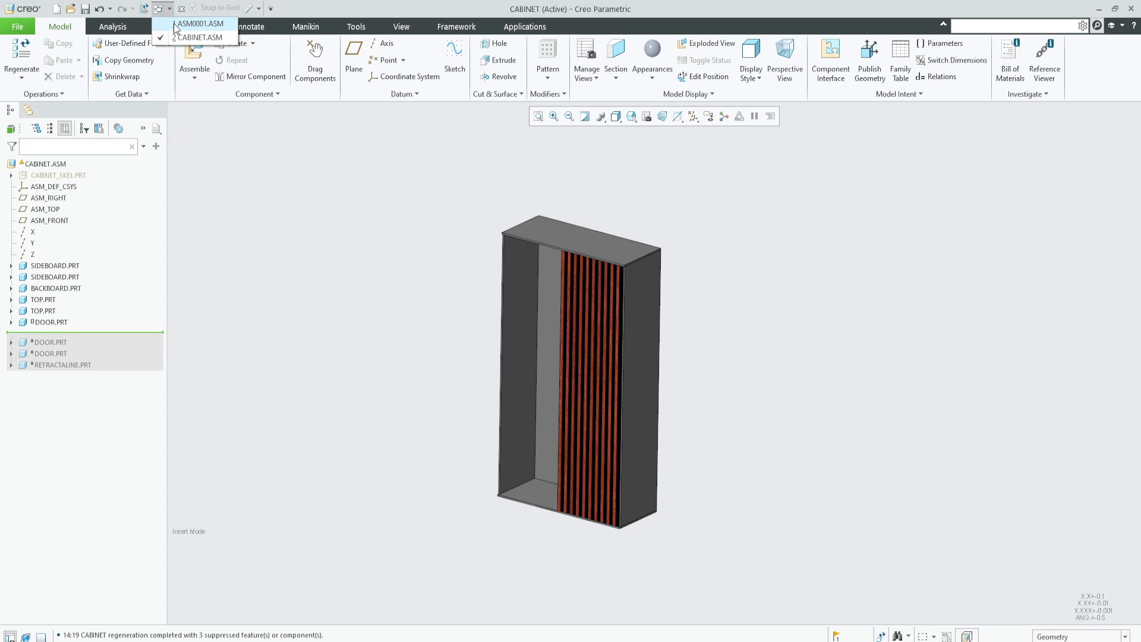
click(179, 25)
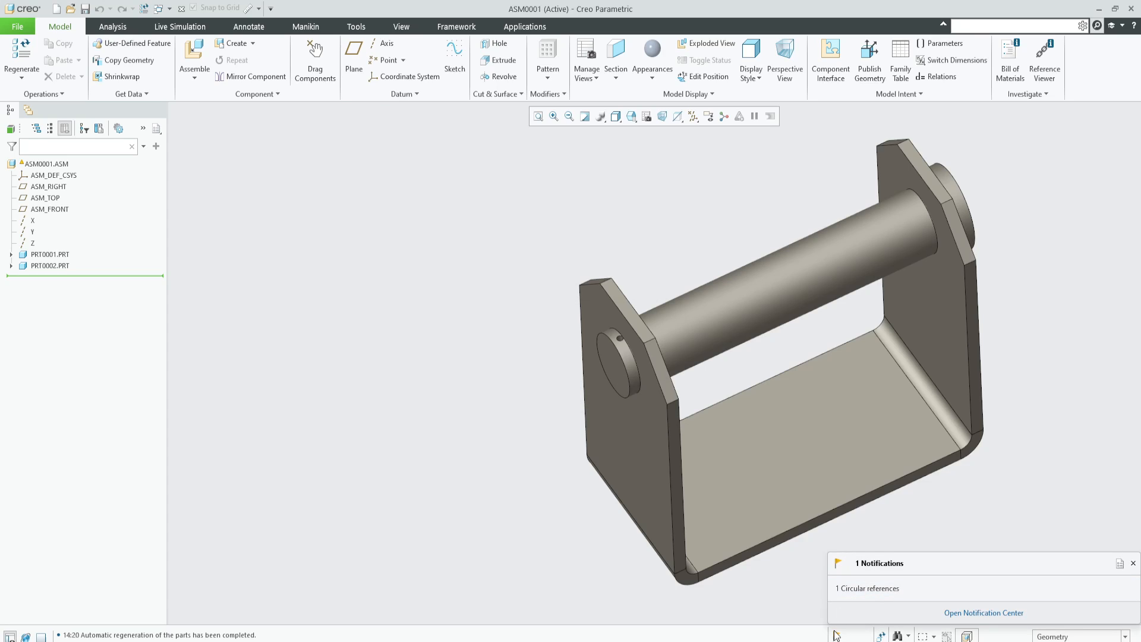
- Show the Notification Center and select the ASM0001.ASM circular reference entry
click(877, 592)
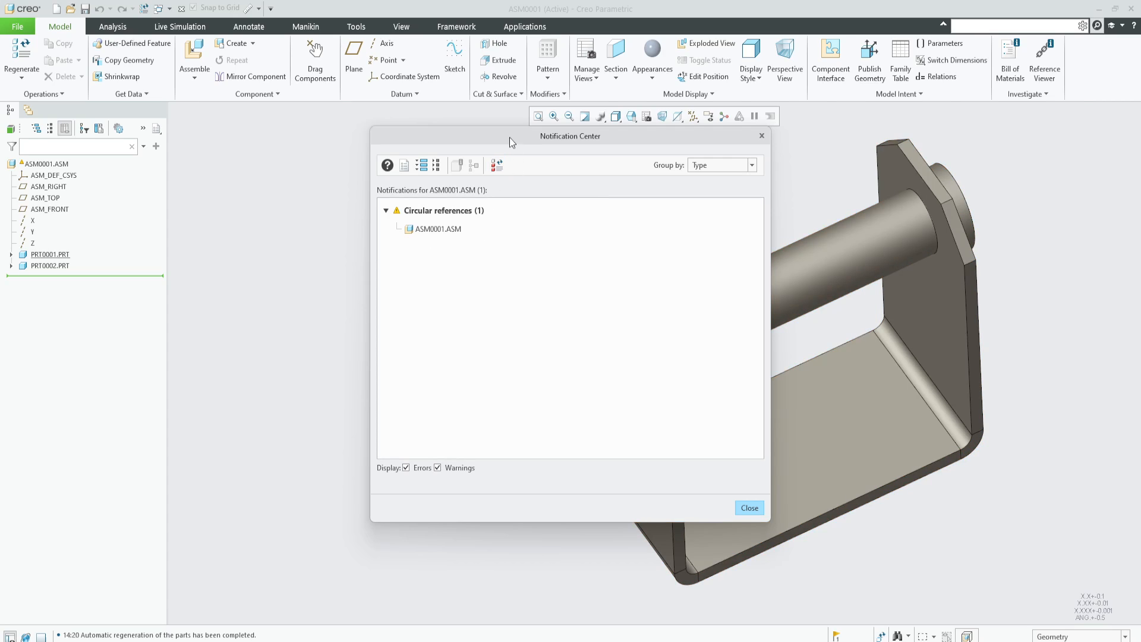
drag(509, 138, 282, 153)
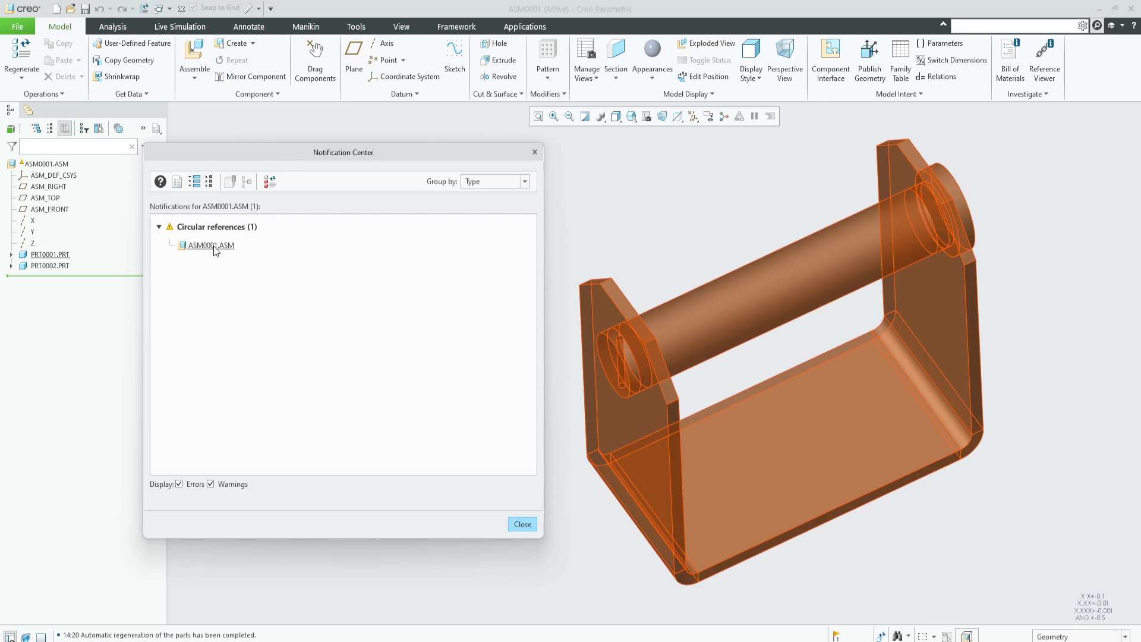
click(215, 249)
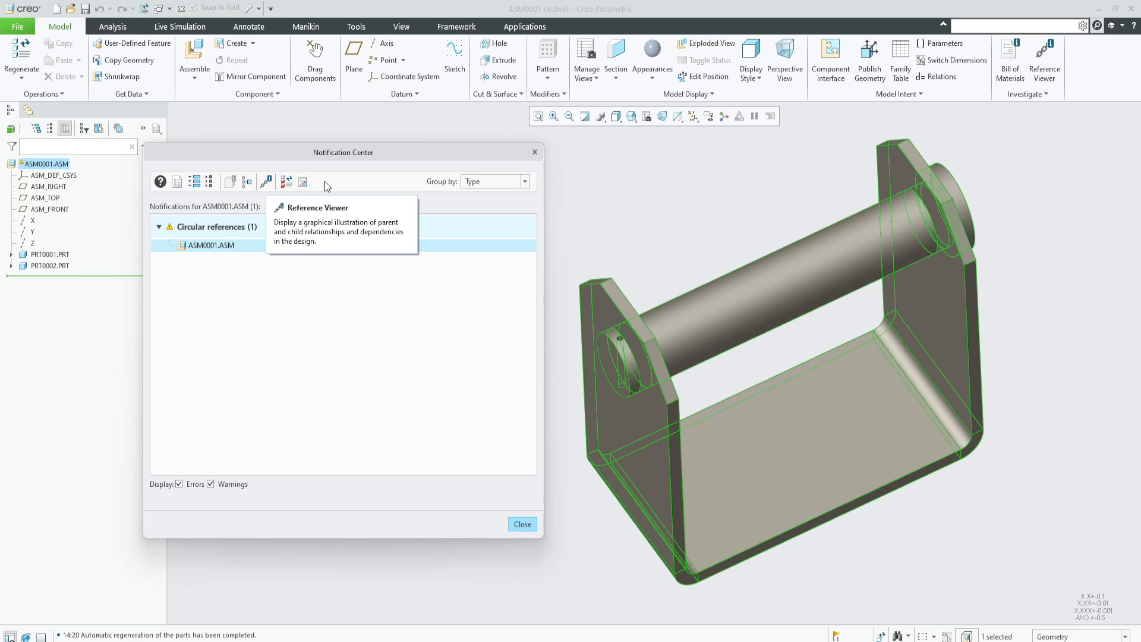
- Read the circular reference loop report for ASM0001, then close it
click(303, 183)
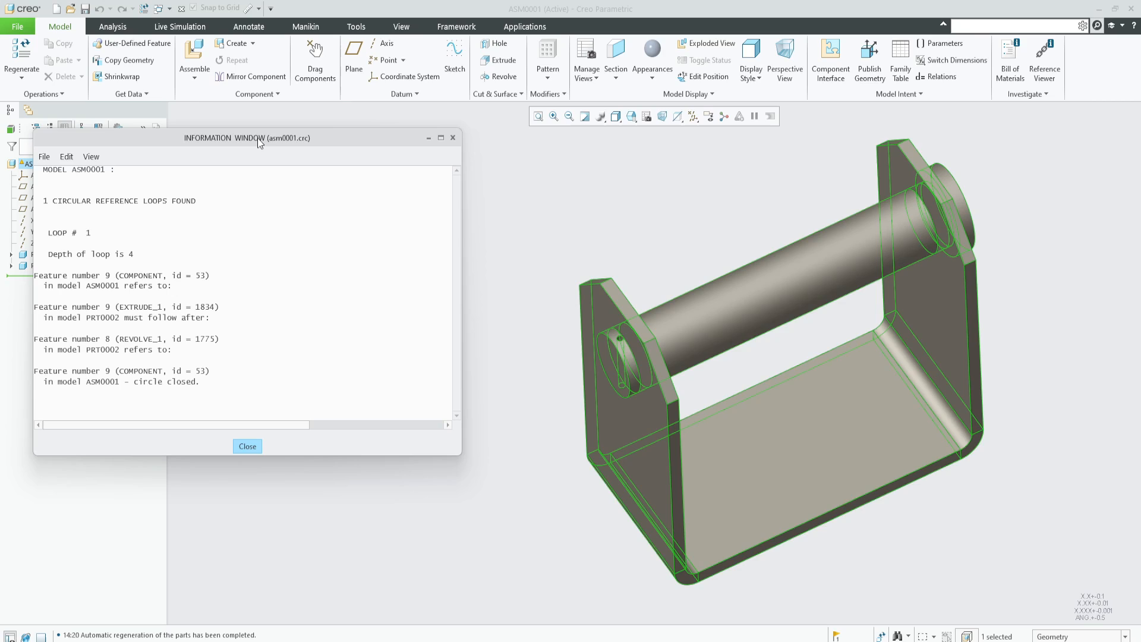
click(248, 446)
- Launch the Reference Viewer on the ASM0001.ASM notification entry and show its Paths list
click(834, 634)
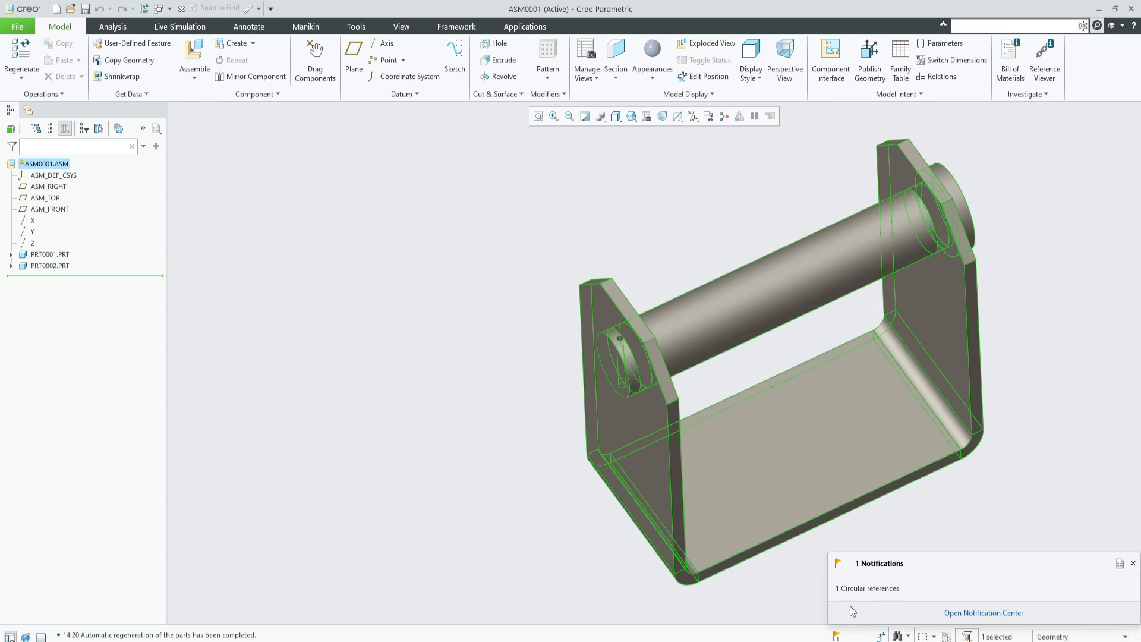
click(882, 592)
click(453, 231)
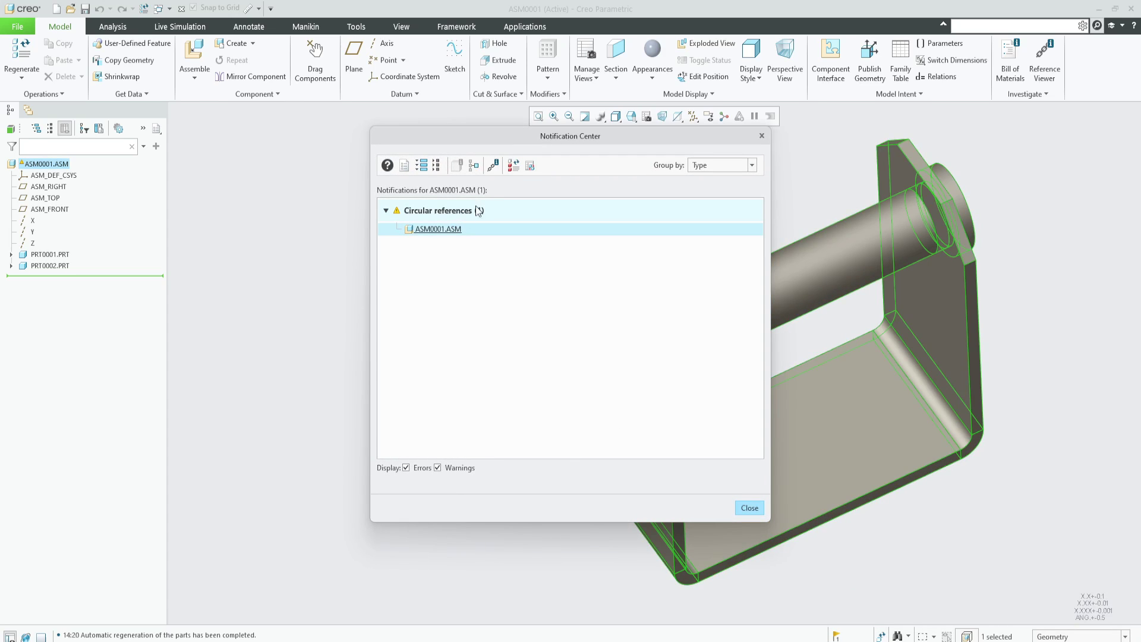
click(494, 164)
drag(488, 181, 427, 176)
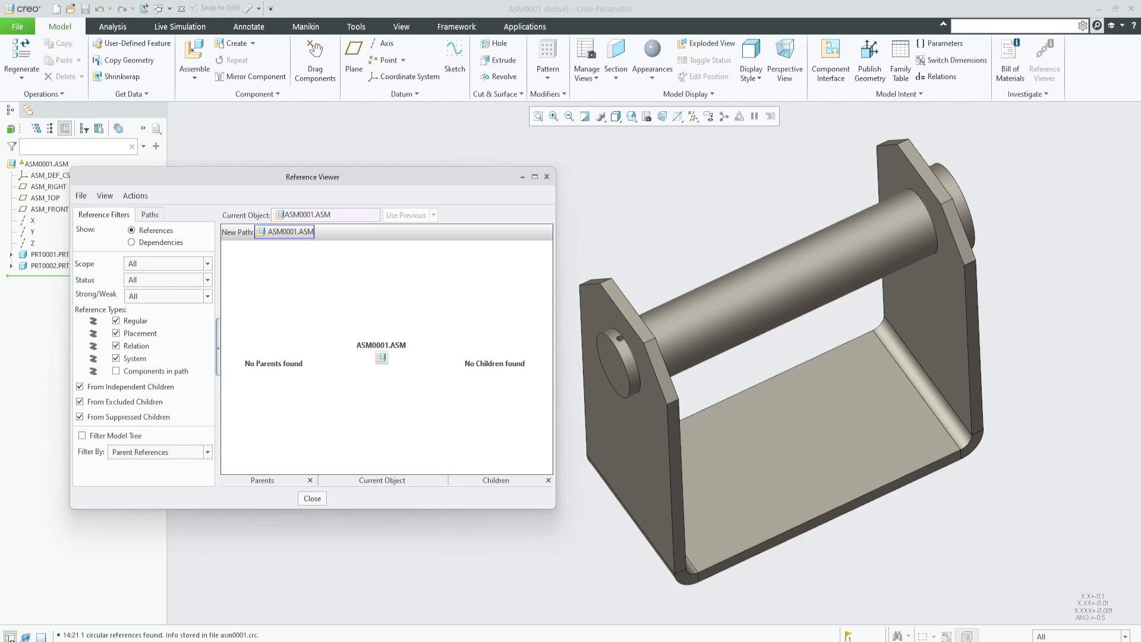
click(151, 216)
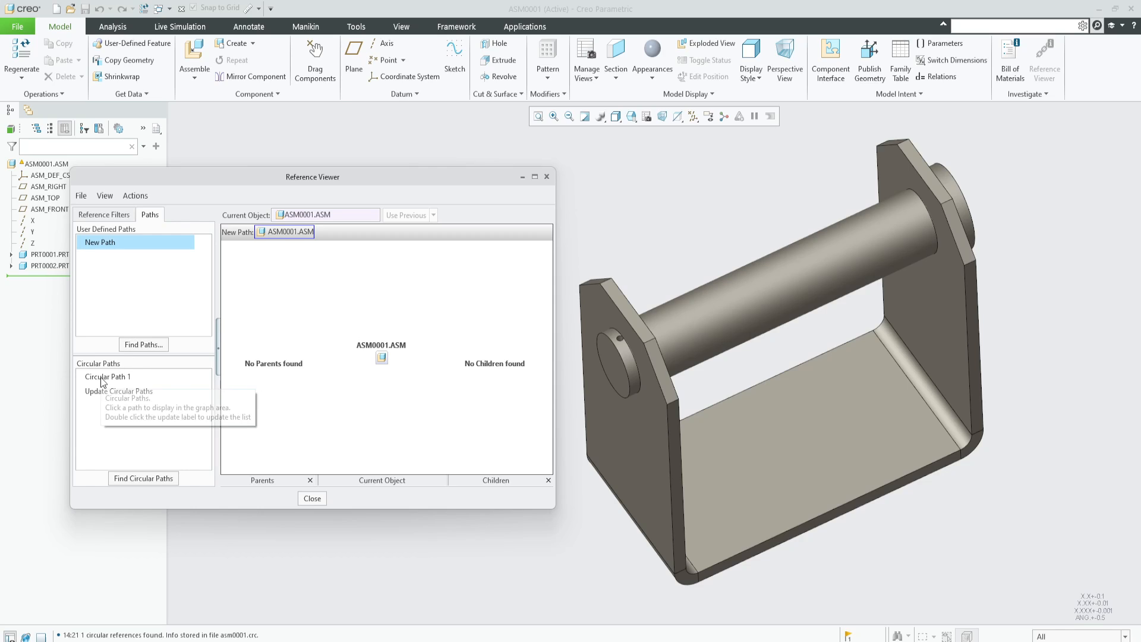
mouse_move(108, 378)
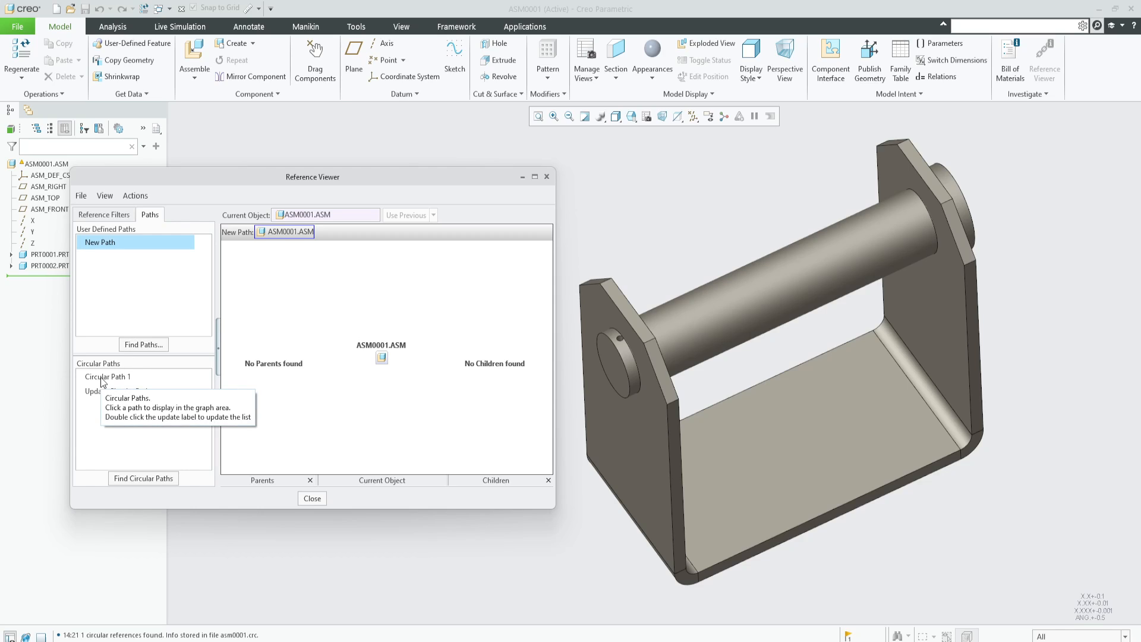
click(103, 378)
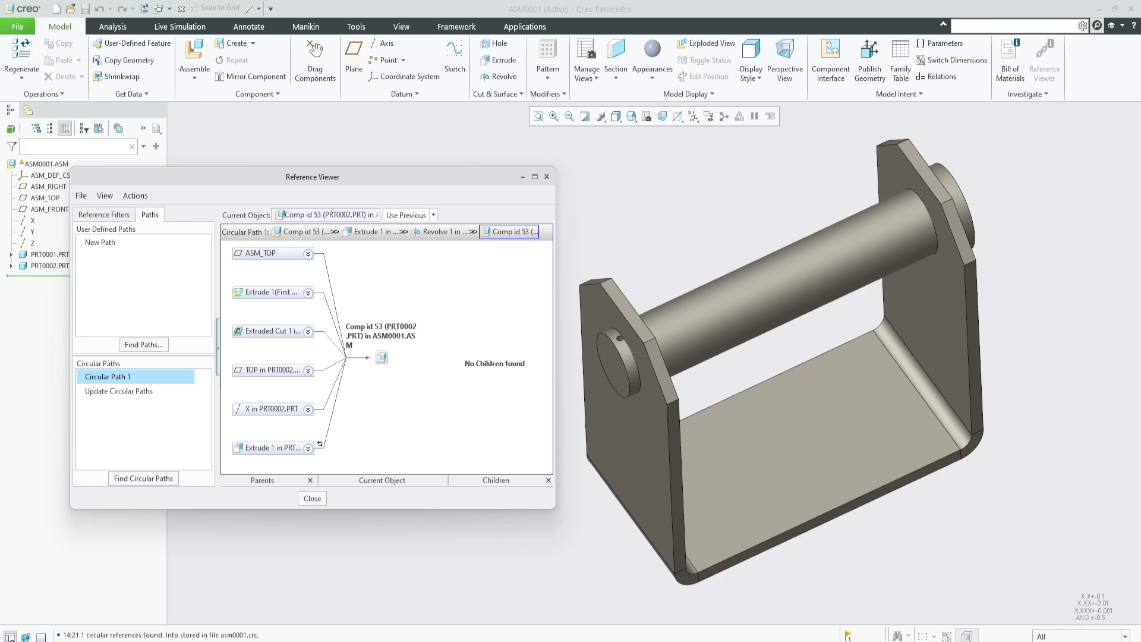
click(308, 231)
- Inspect Extrude 1 and Revolve 1 references in Circular Path 1, then close the viewer
click(372, 233)
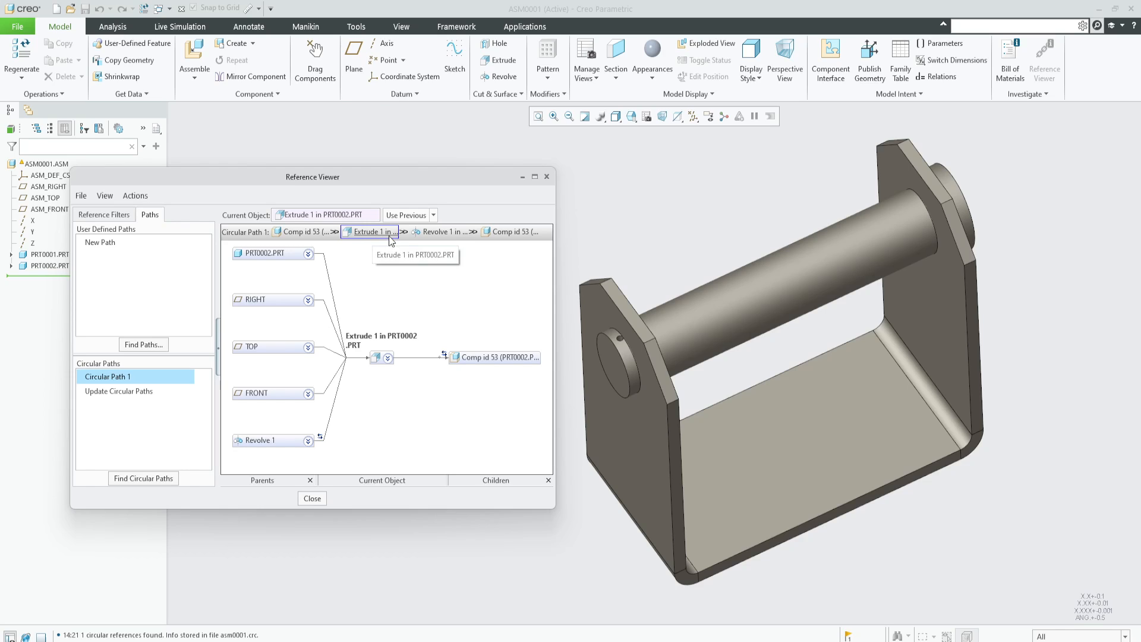
click(423, 232)
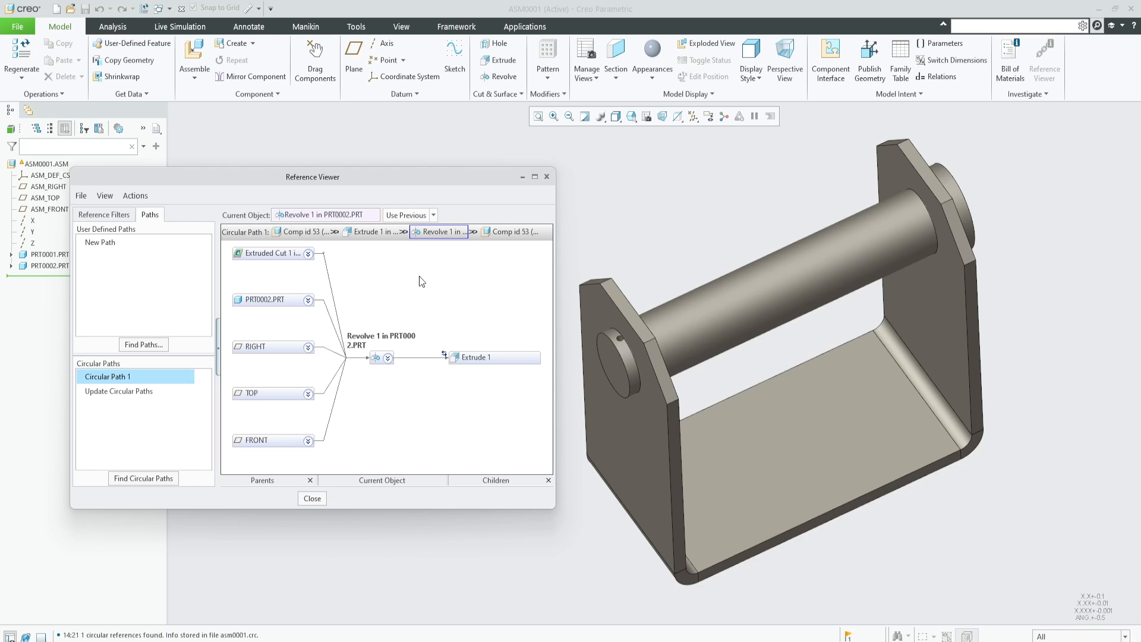
click(371, 233)
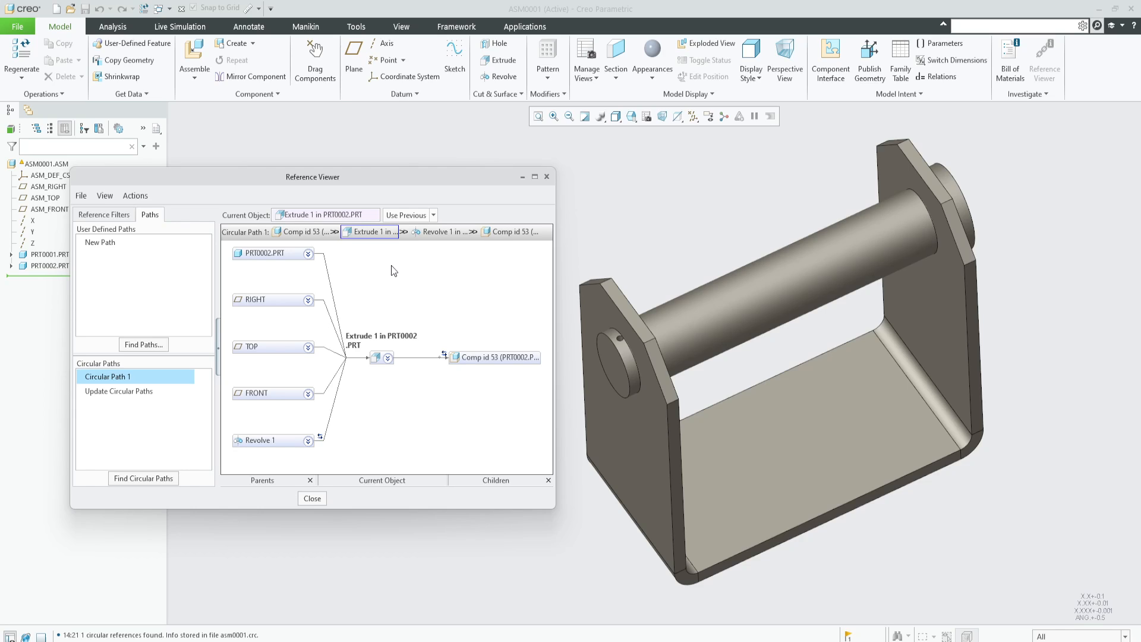
click(429, 233)
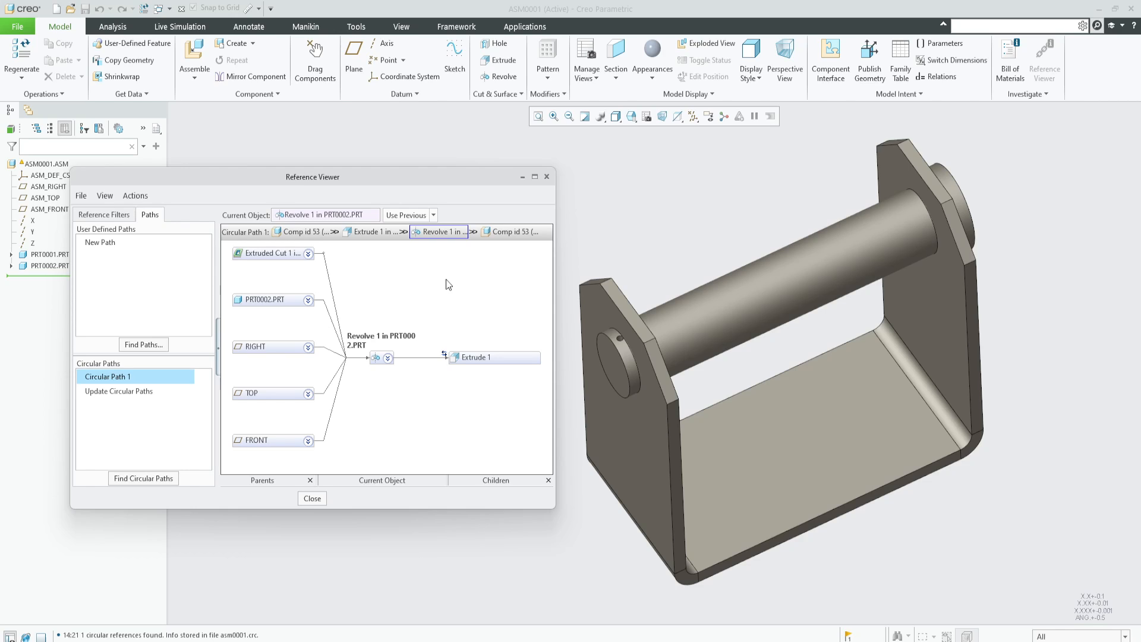
click(548, 177)
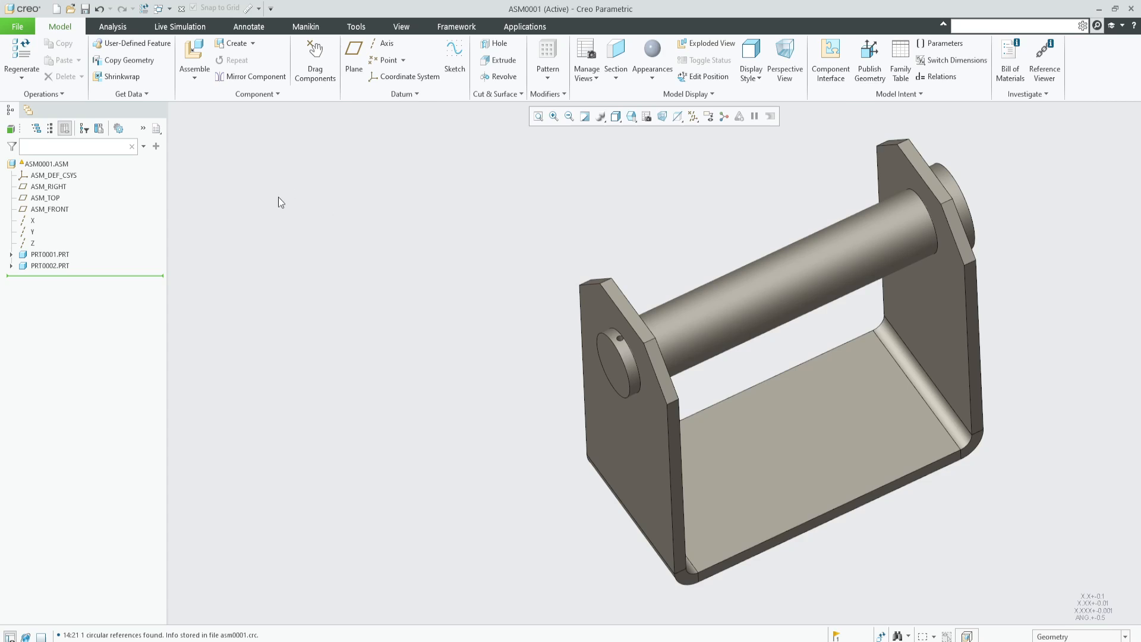
- Edit the placement definition of pin PRT0002.PRT from the model tree
click(51, 264)
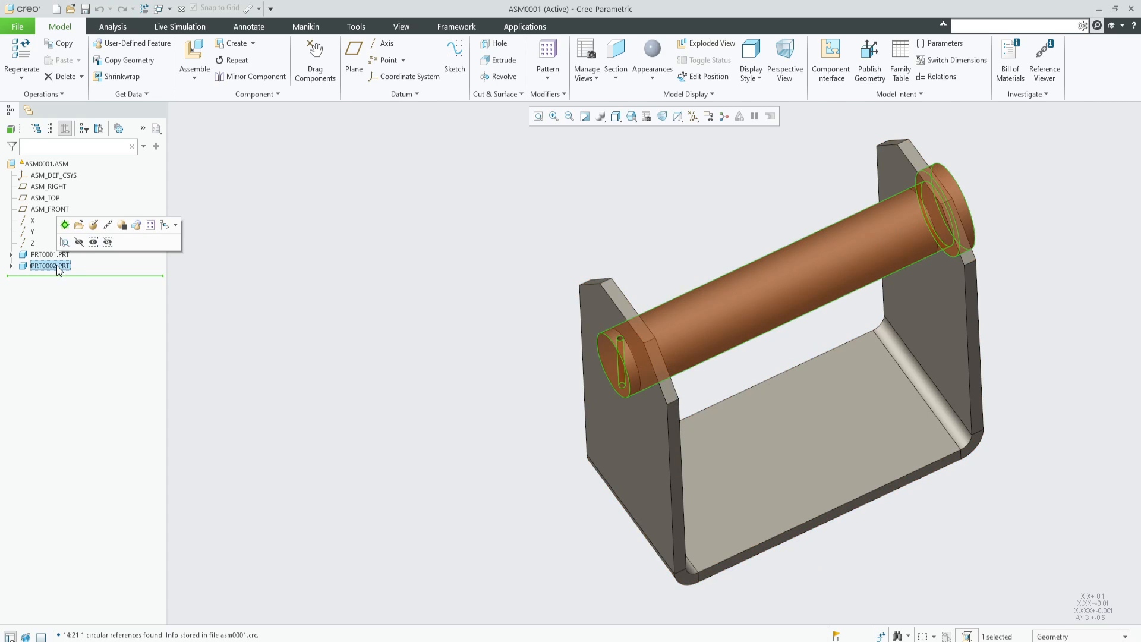
click(94, 228)
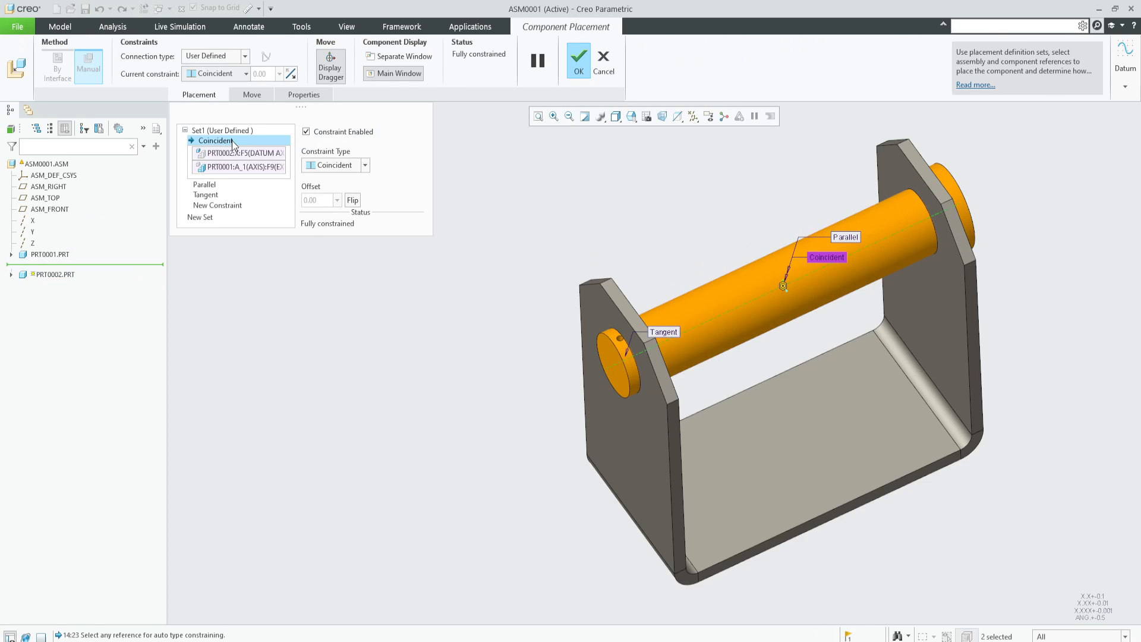
- Review the Parallel and Tangent references, delete the Tangent constraint and accept the placement
click(208, 188)
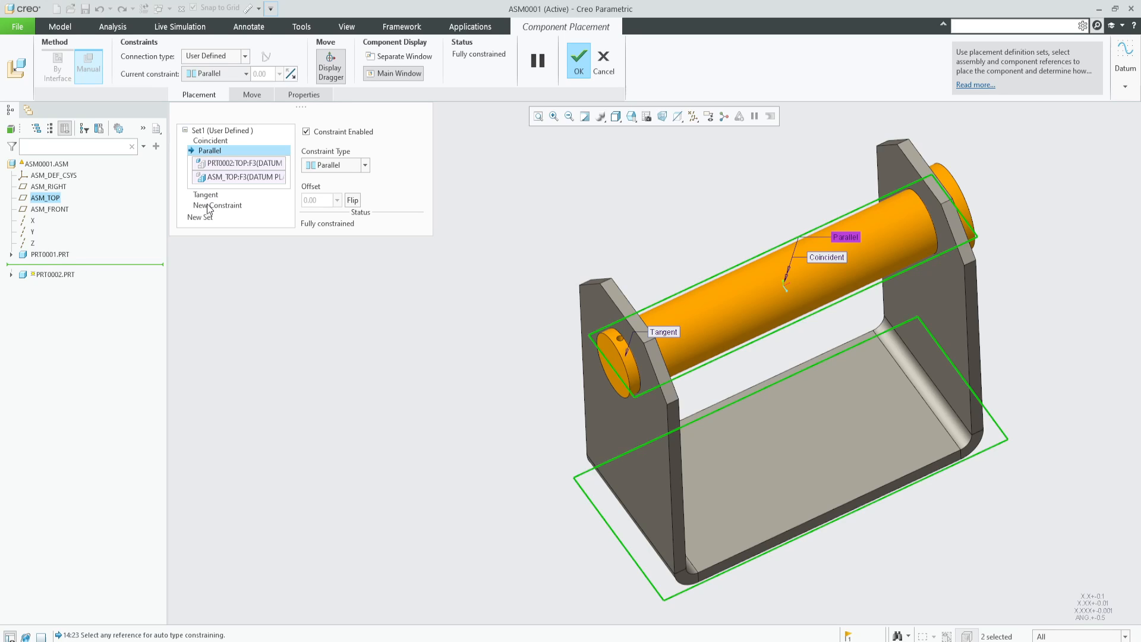
click(208, 196)
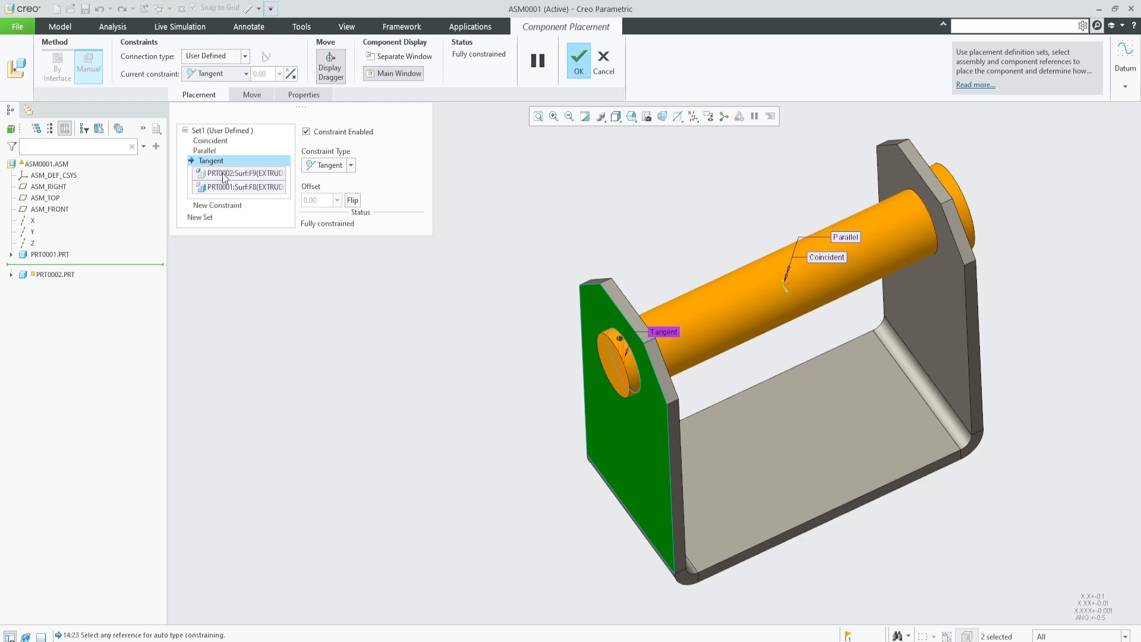
right_click(214, 165)
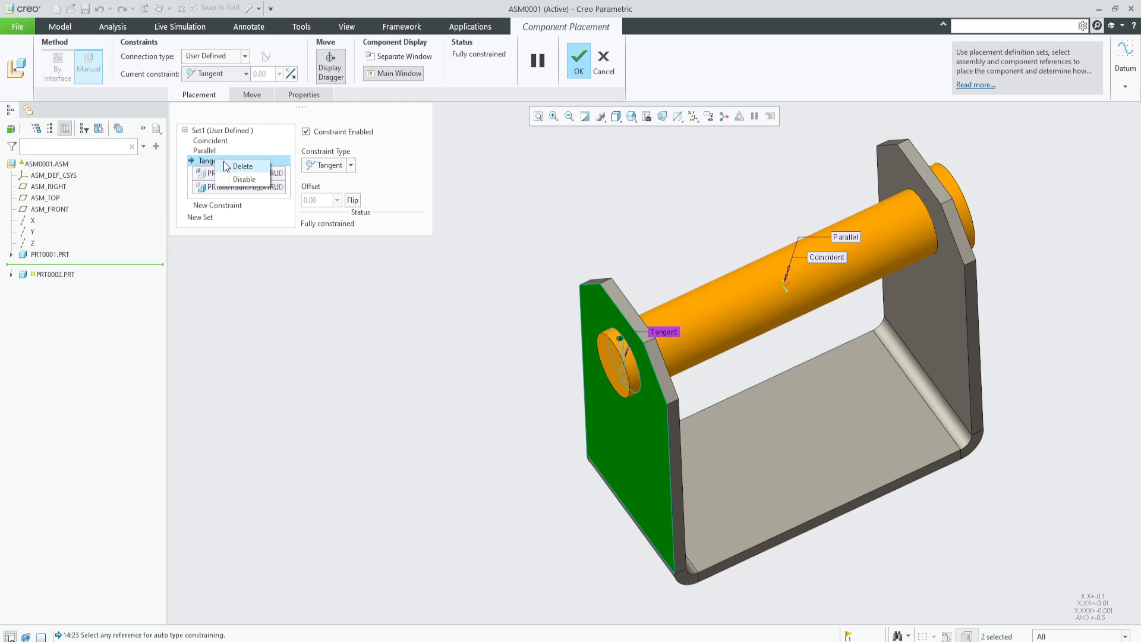
click(237, 165)
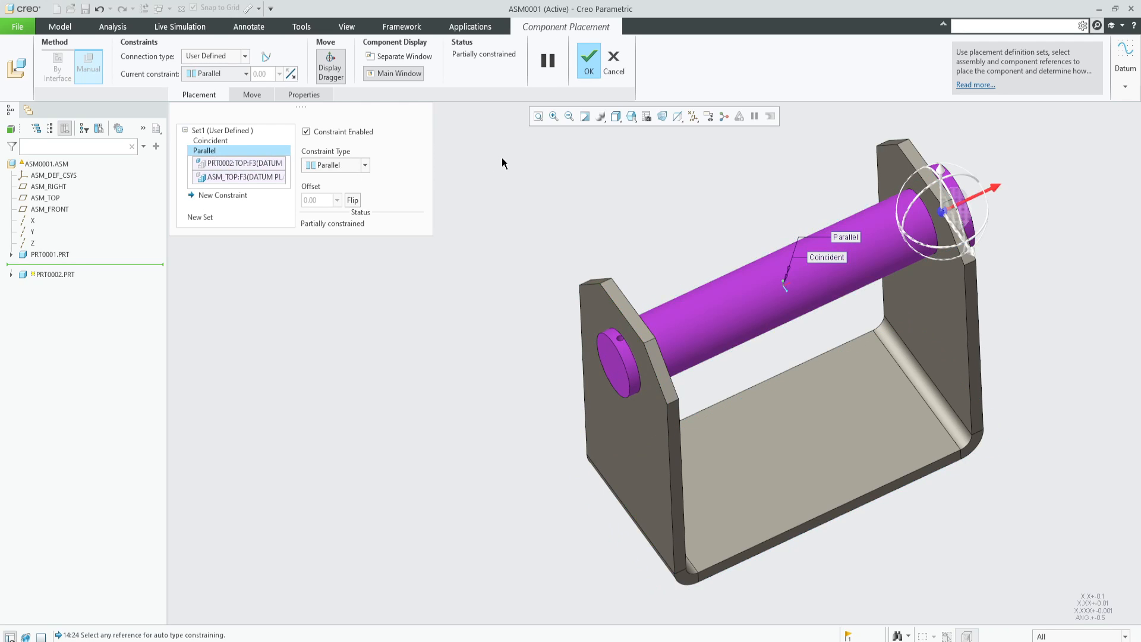
click(588, 72)
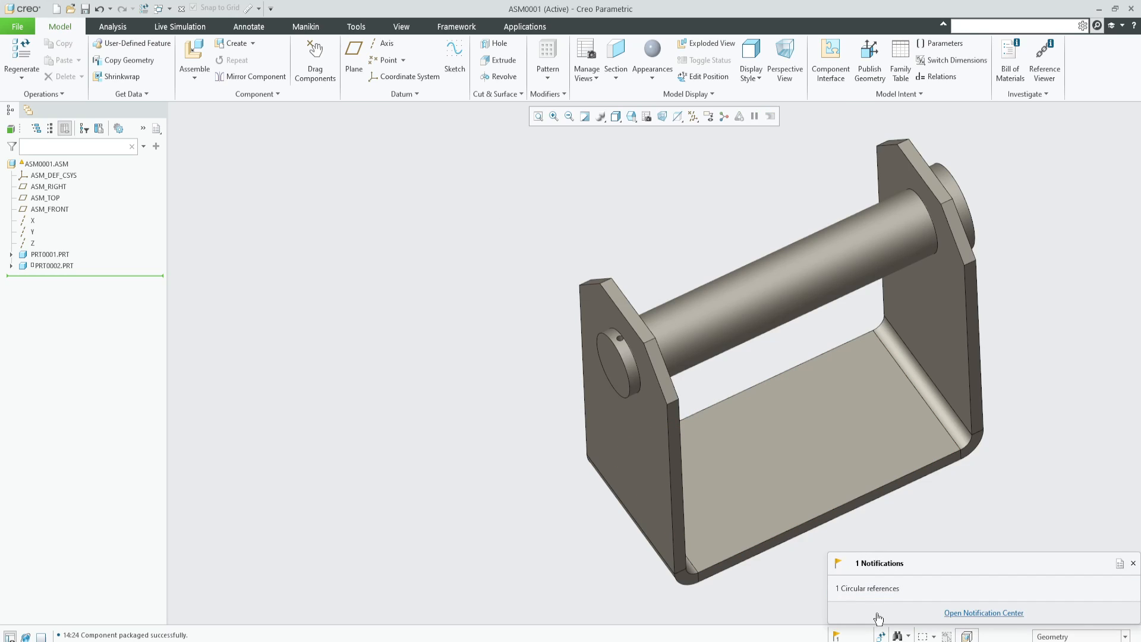
- Dismiss the circular-references notice and reopen Edit Definition for pin PRT0002.PRT
click(882, 636)
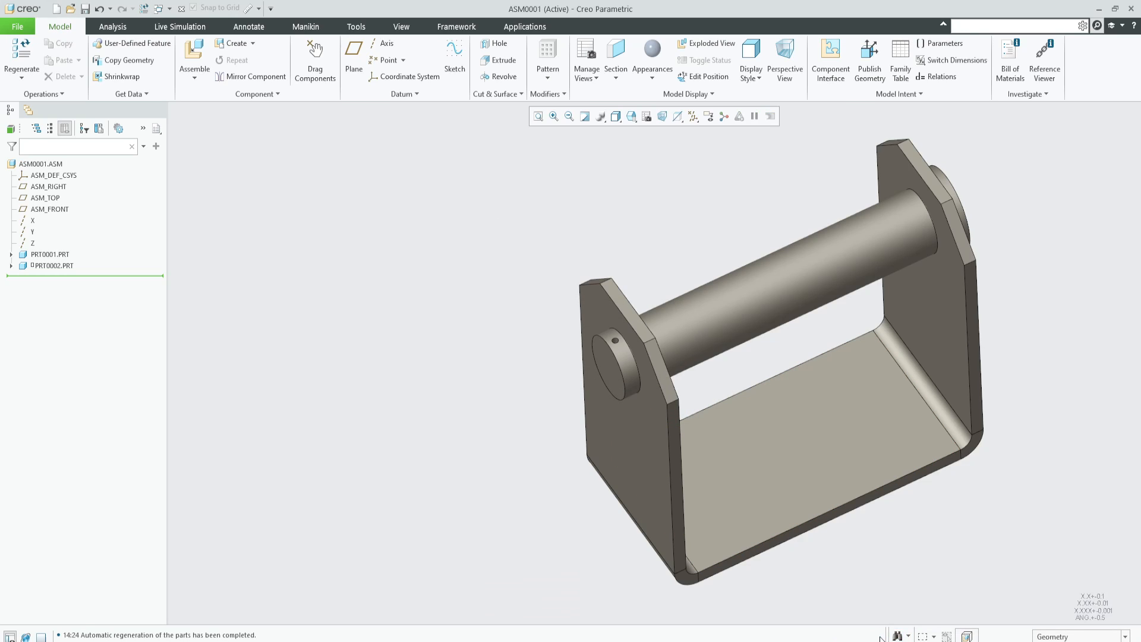
mouse_move(763, 338)
middle_down()
mouse_move(707, 330)
mouse_move(748, 330)
middle_up()
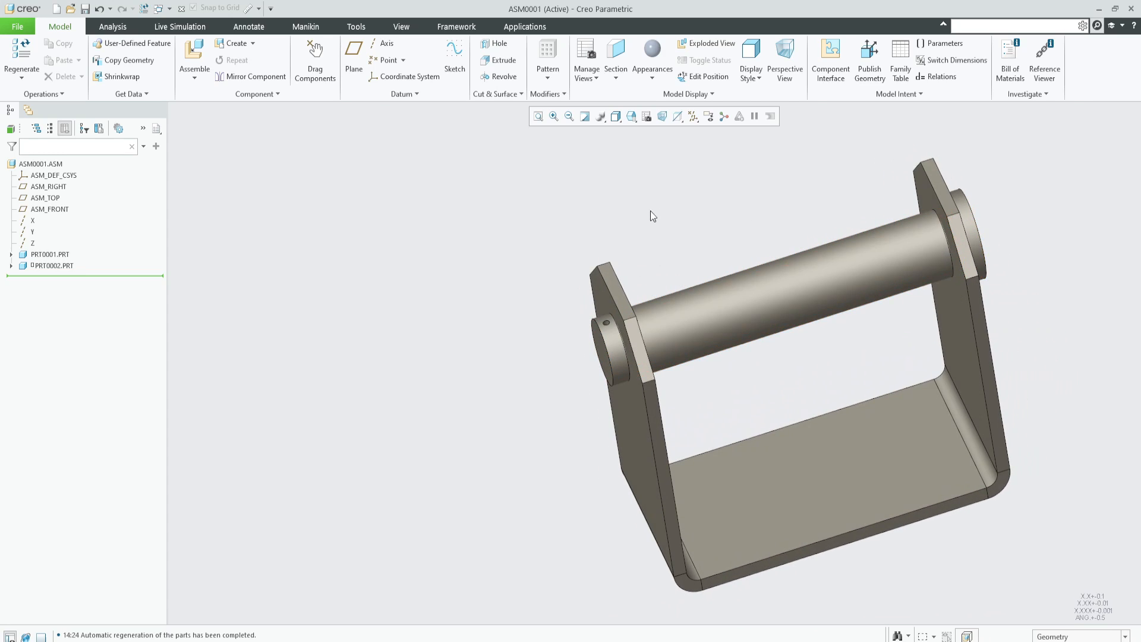
click(63, 266)
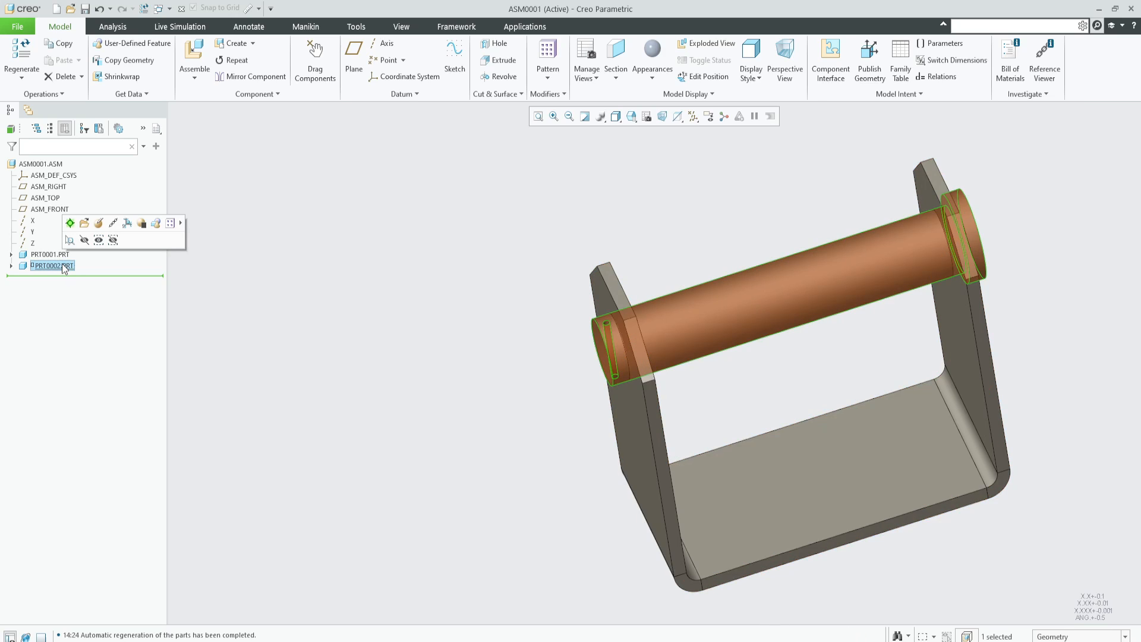
click(100, 224)
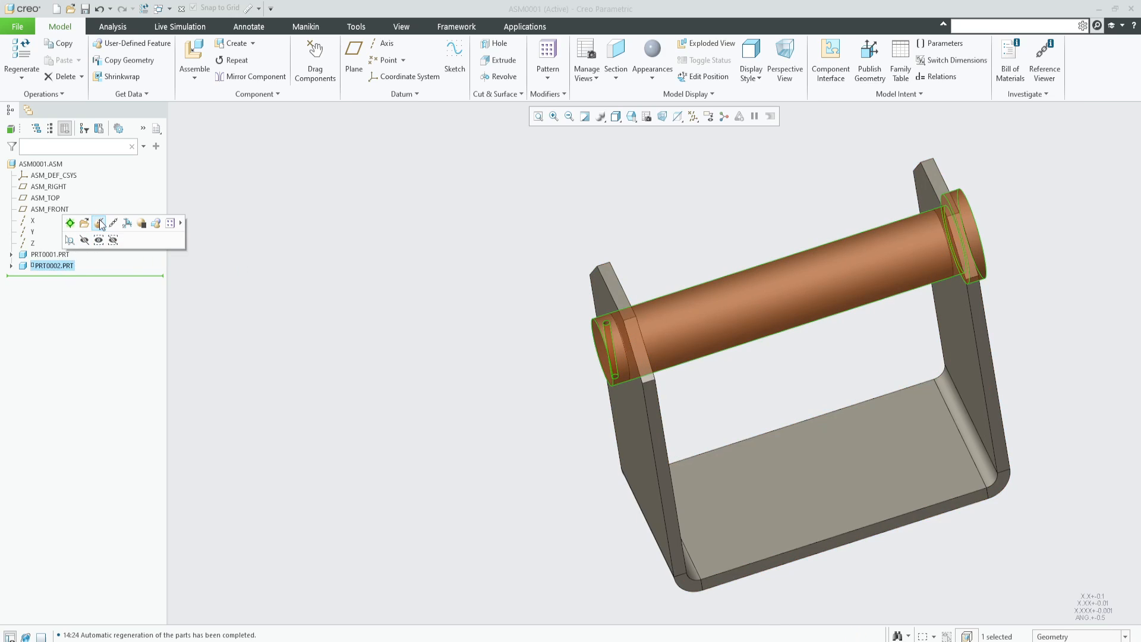
- Add a constraint making PRT0002's RIGHT datum plane coincident with the bracket plate face
click(214, 202)
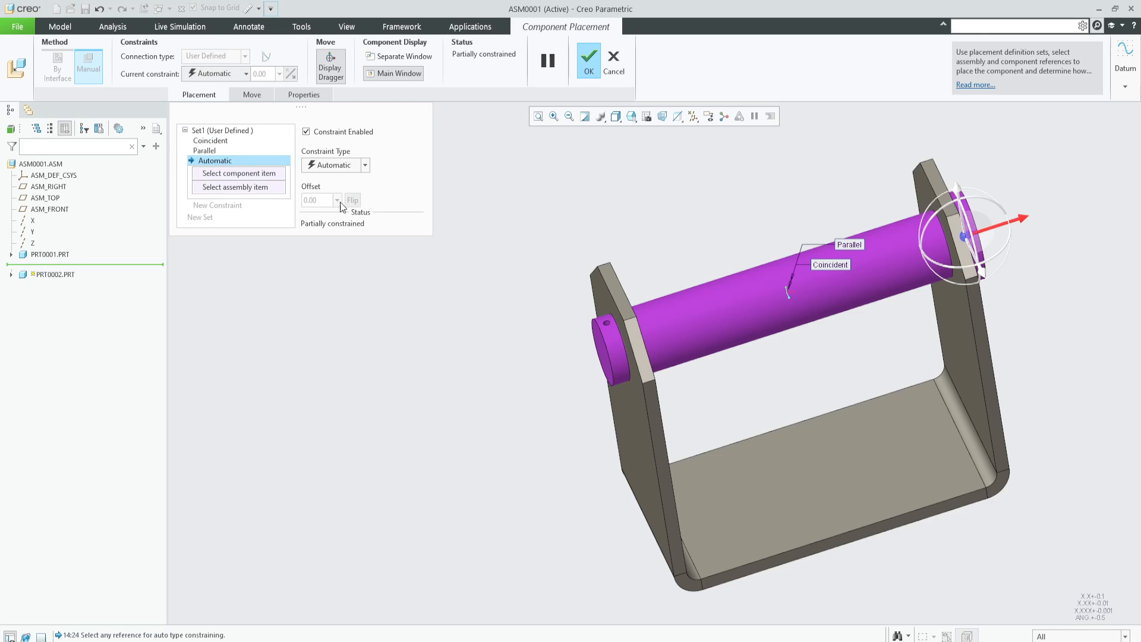
click(11, 274)
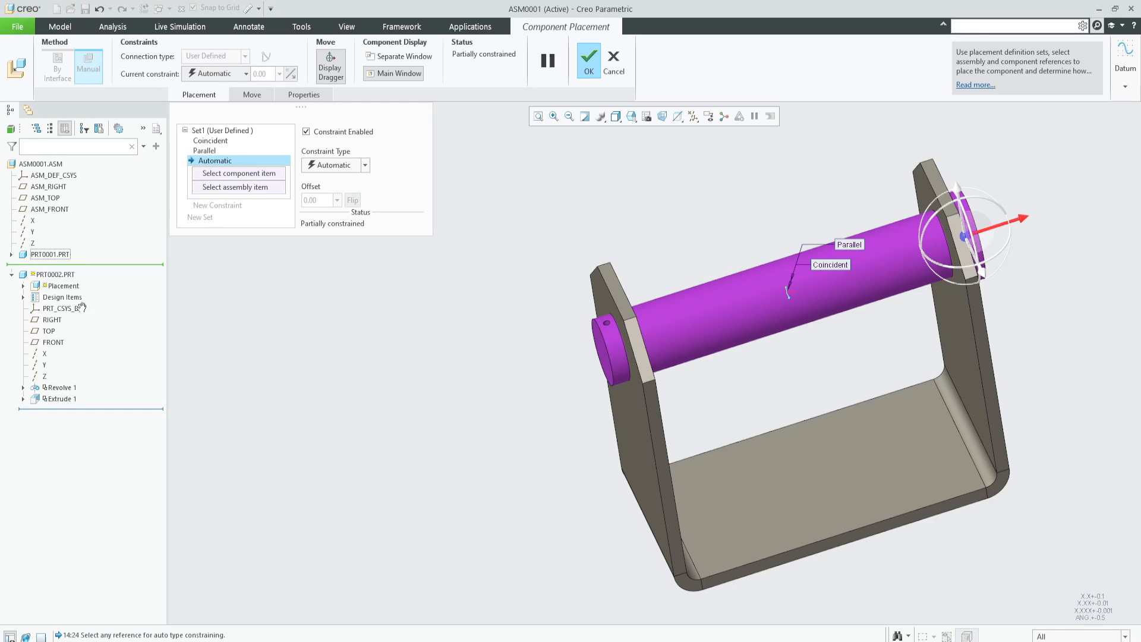
click(691, 118)
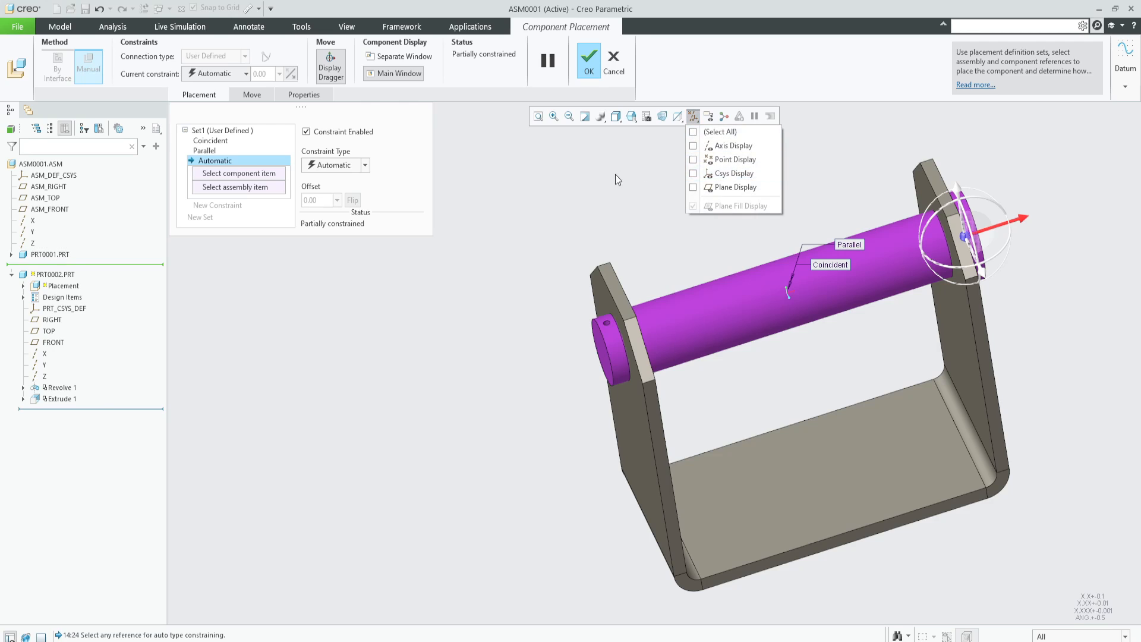
click(51, 323)
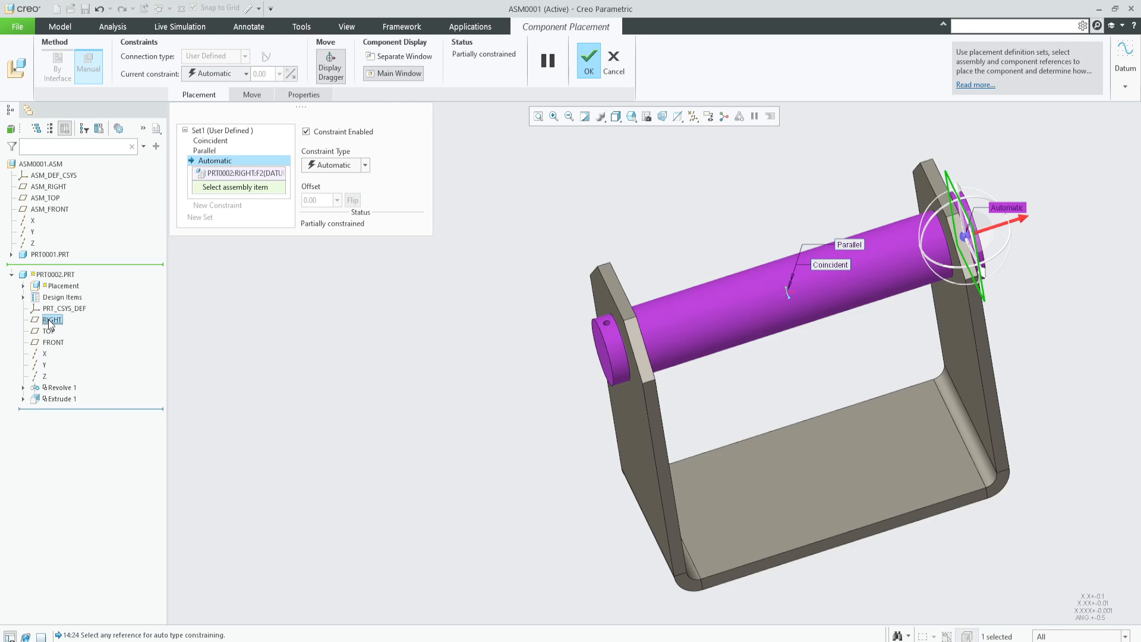
scroll(349, 325, up, 2)
scroll(562, 241, down, 3)
scroll(670, 292, down, 3)
mouse_move(671, 292)
middle_down()
mouse_move(593, 280)
mouse_move(594, 258)
mouse_move(608, 297)
mouse_move(489, 263)
middle_up()
click(766, 334)
- Confirm the pin placement and return to standard orientation so the assembly regenerates cleanly
middle_click(489, 258)
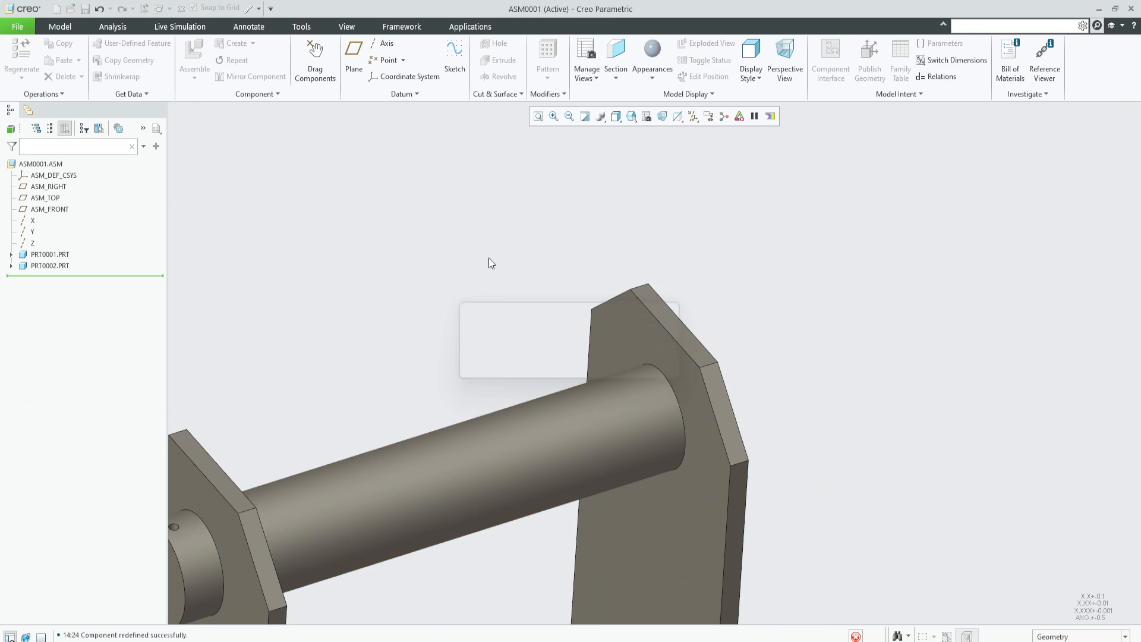
key(ctrl+d)
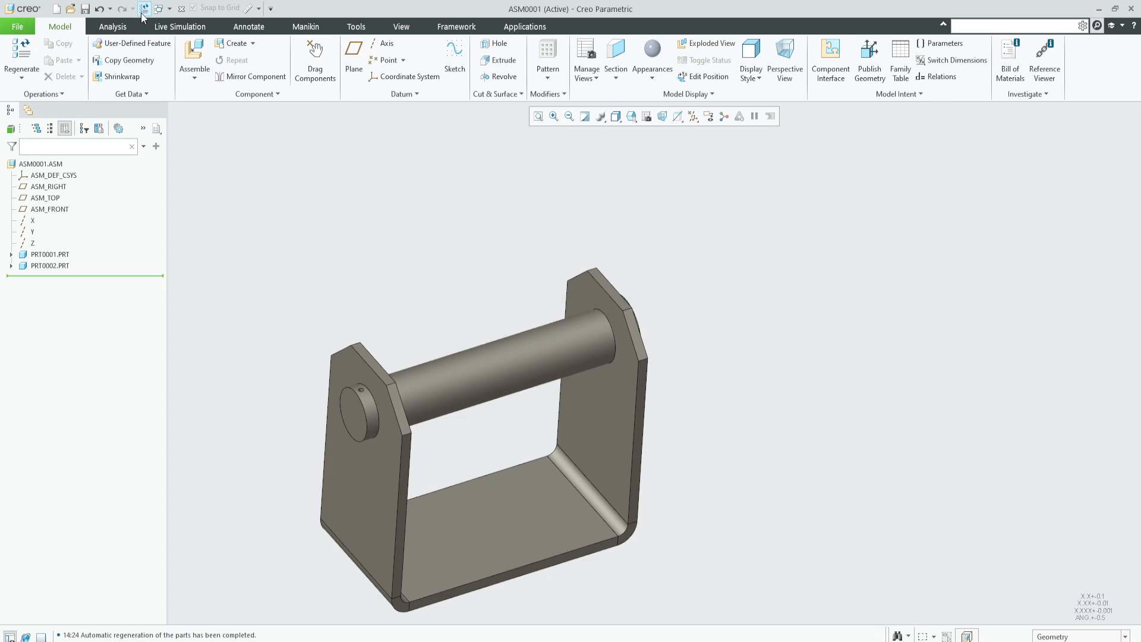
mouse_move(459, 303)
middle_down()
mouse_move(415, 303)
mouse_move(455, 305)
middle_up()
key(ctrl+d)
scroll(412, 347, down, 1)
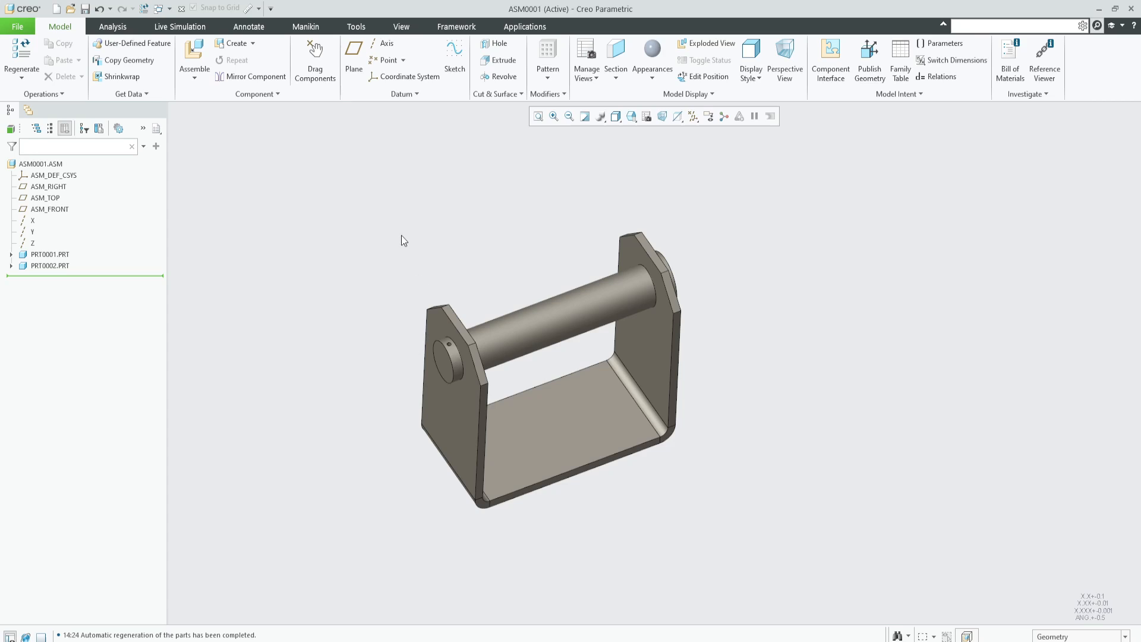